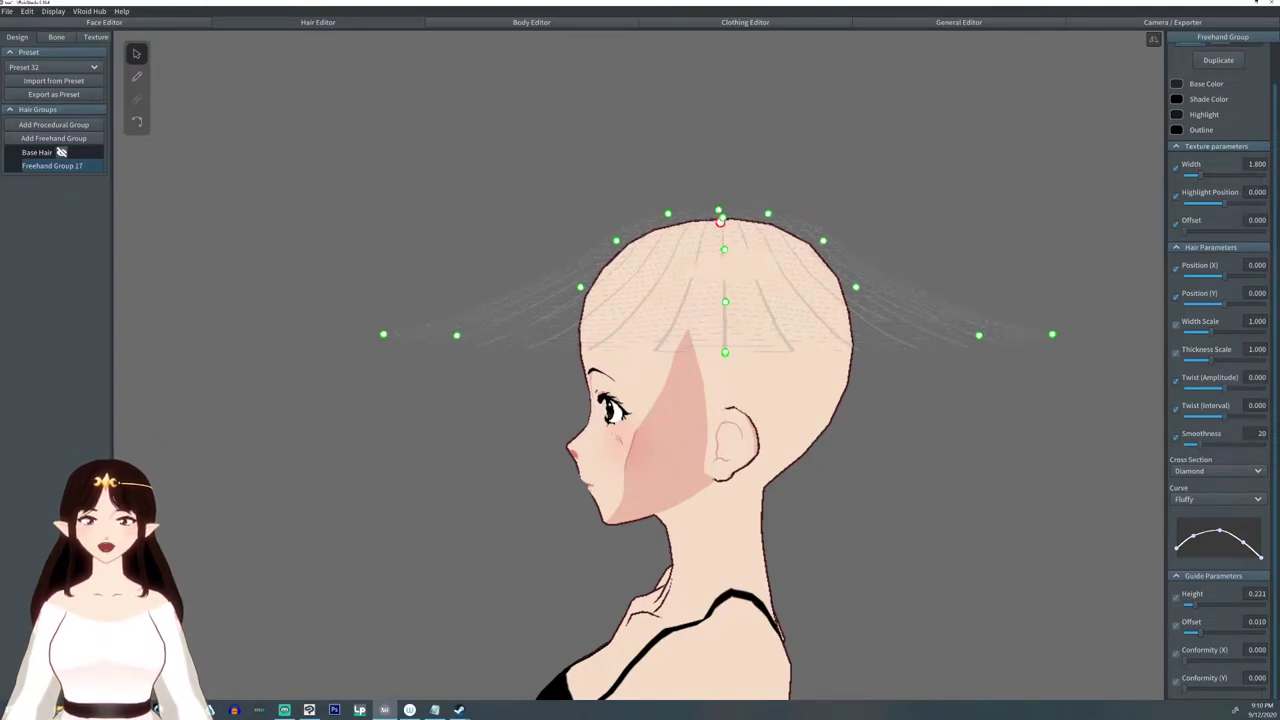
Step: Raise the flared ends of Freehand Group 17's hair guide above the head and push its upper edge outward
drag(768, 213, 855, 289)
drag(1052, 334, 1052, 174)
drag(979, 335, 986, 218)
Step: Pull the upper side control points of the hair guide outward, working from the front of the head
right_drag(986, 218, 1160, 232)
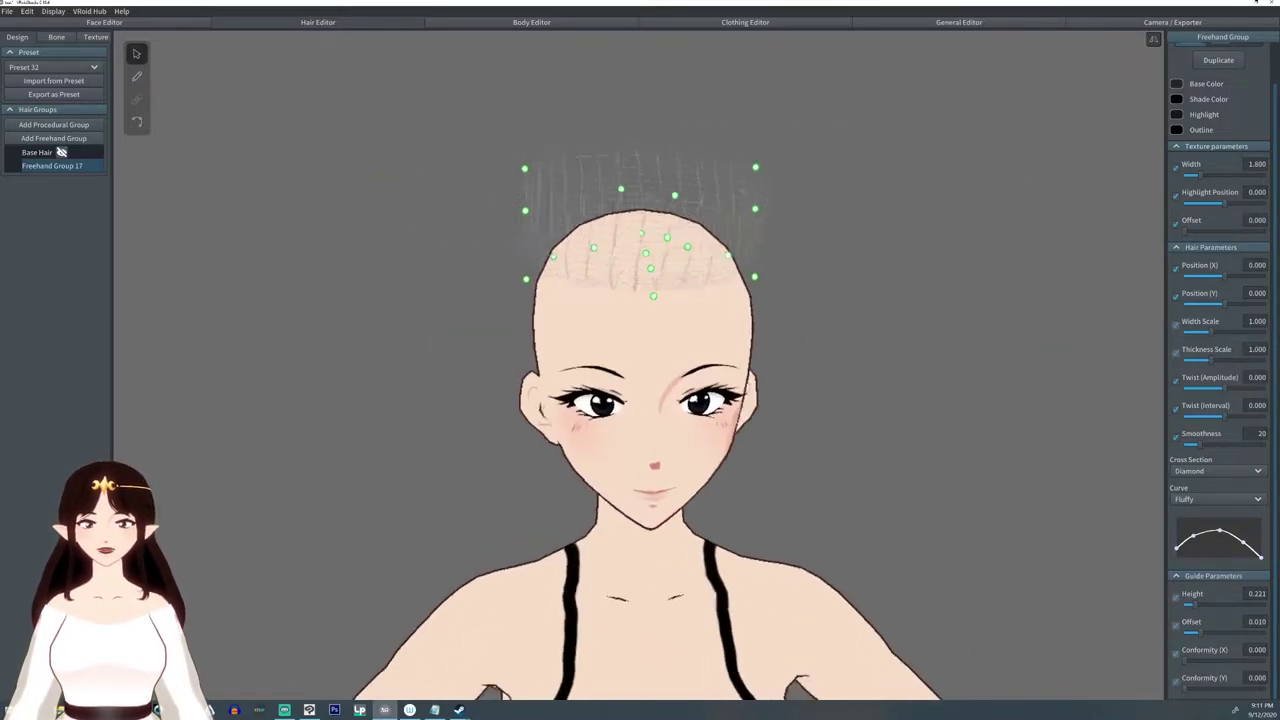
drag(536, 164, 483, 157)
click(532, 206)
drag(532, 206, 499, 204)
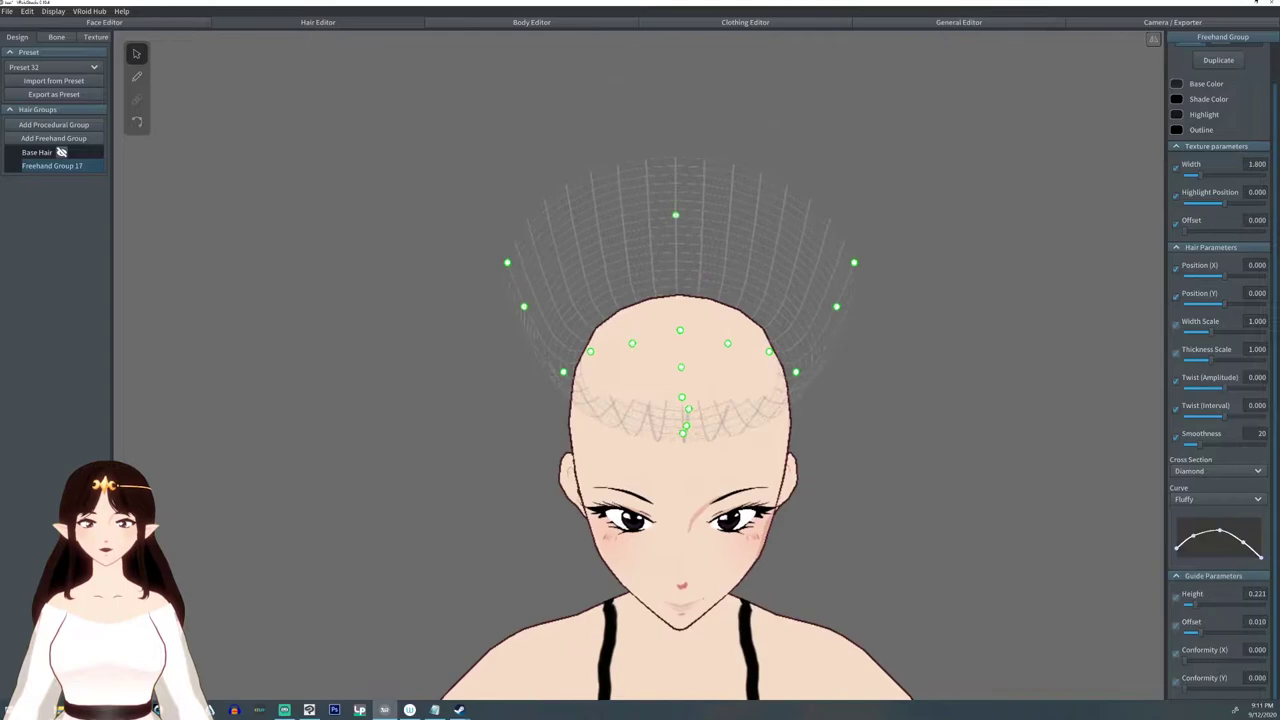
Step: Pull the hair guide's side control points inward toward the centre line of the head
drag(730, 352, 683, 363)
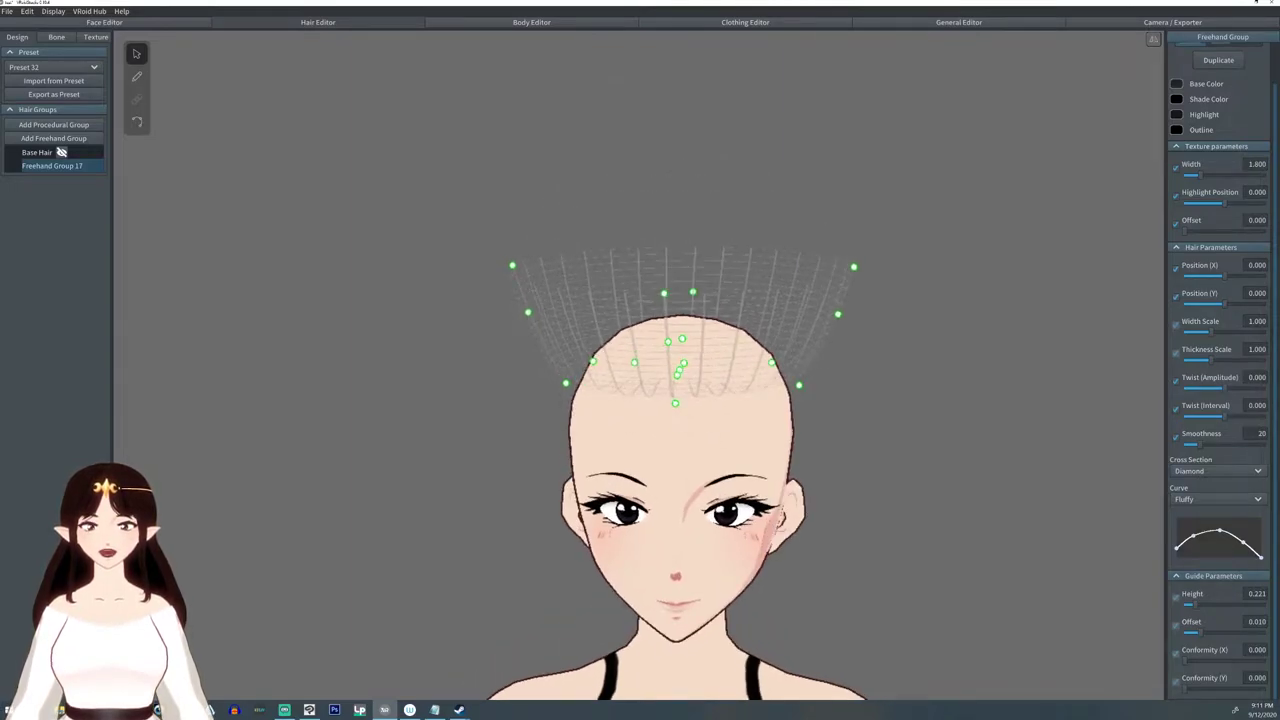
drag(771, 362, 702, 335)
drag(838, 314, 713, 303)
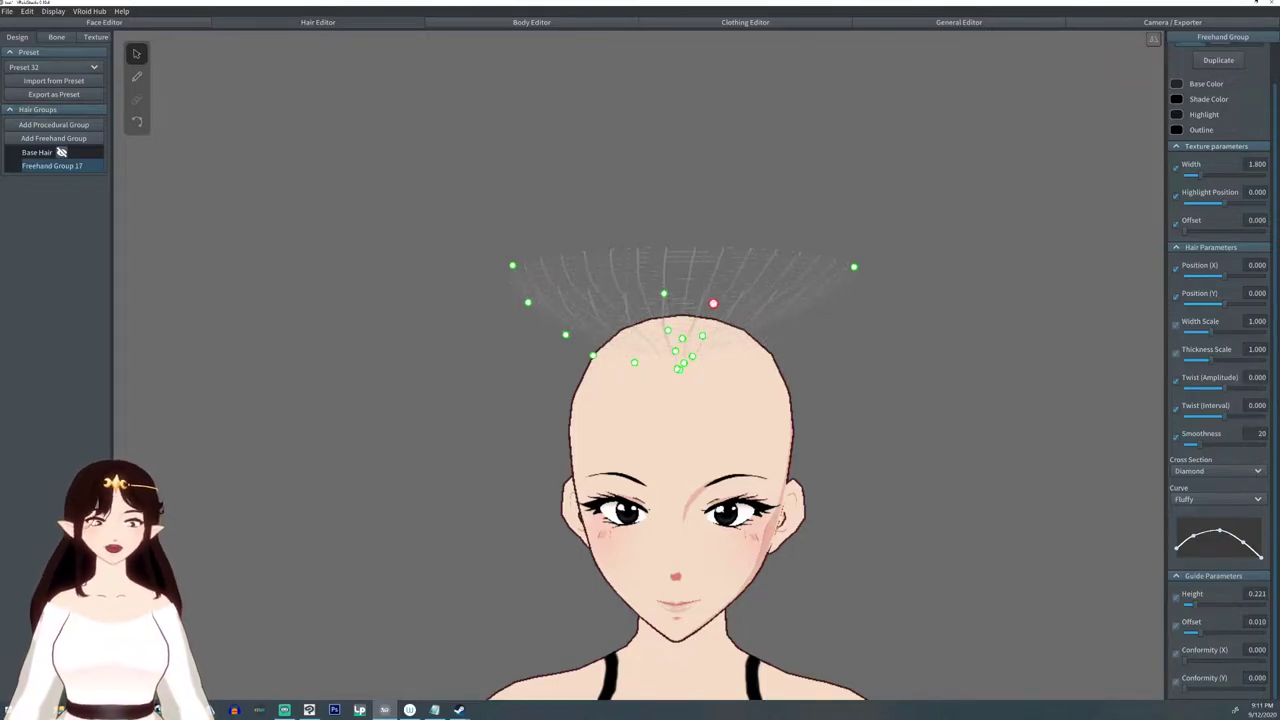
drag(853, 266, 712, 249)
Step: Raise the middle of the guide's upper edge and spread its lower control points down toward the forehead and back of the head
right_drag(600, 450, 800, 452)
drag(690, 244, 691, 201)
drag(732, 365, 767, 374)
drag(626, 372, 554, 386)
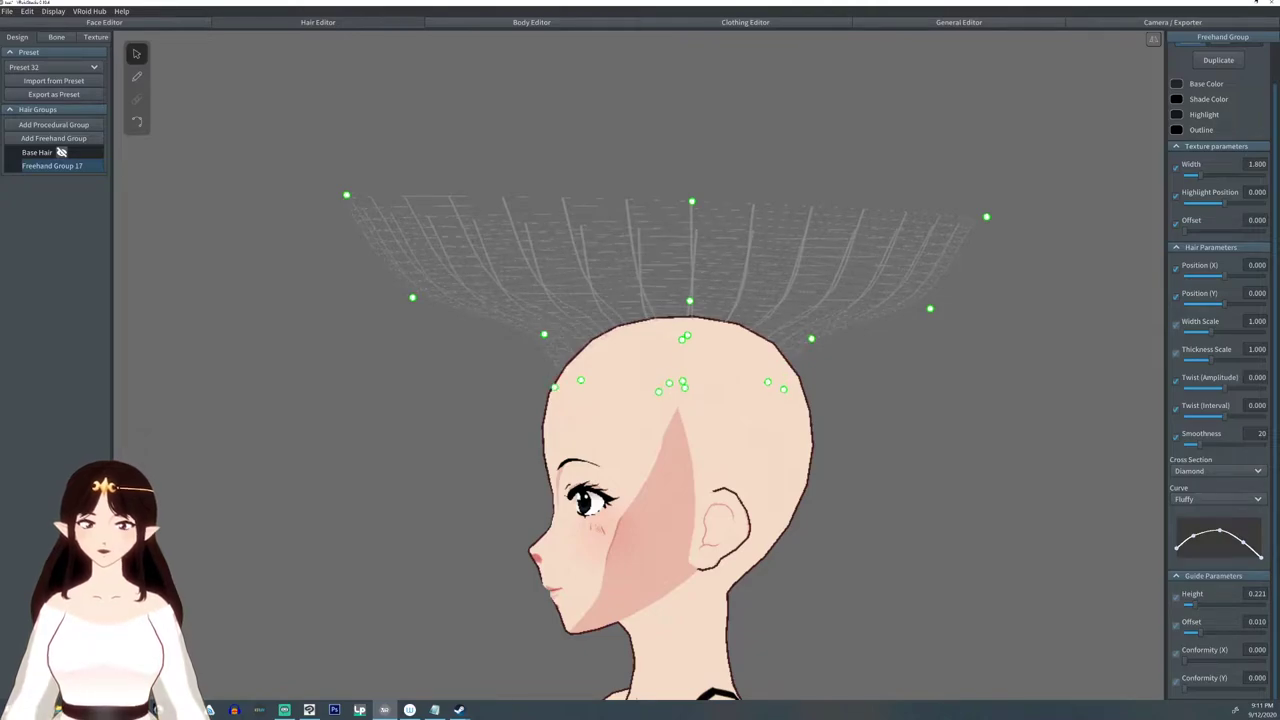
drag(811, 338, 838, 371)
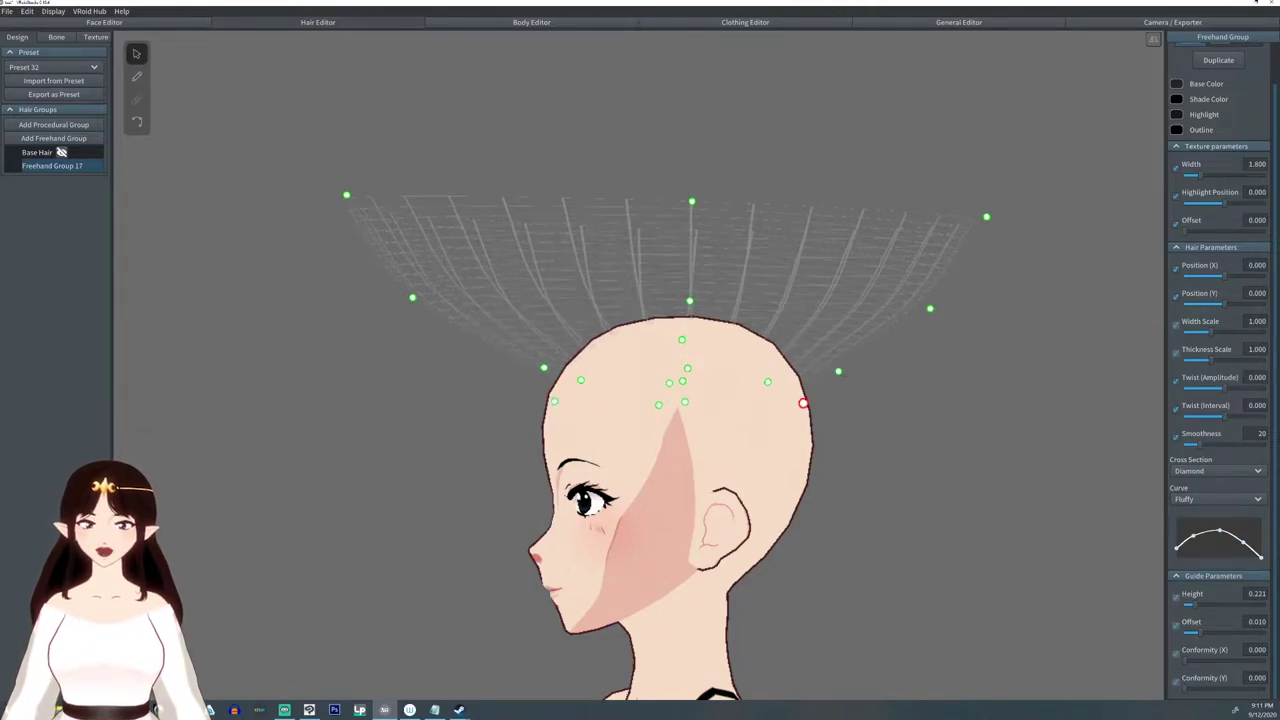
Step: Align the guide's front control points with the centre line of the head at three heights
right_drag(640, 400, 600, 412)
drag(631, 432, 608, 470)
drag(641, 358, 608, 358)
drag(651, 249, 607, 251)
Step: Draw a mohawk fan of blue hair strands from front to back along the top of the head
right_drag(640, 300, 640, 452)
click(137, 77)
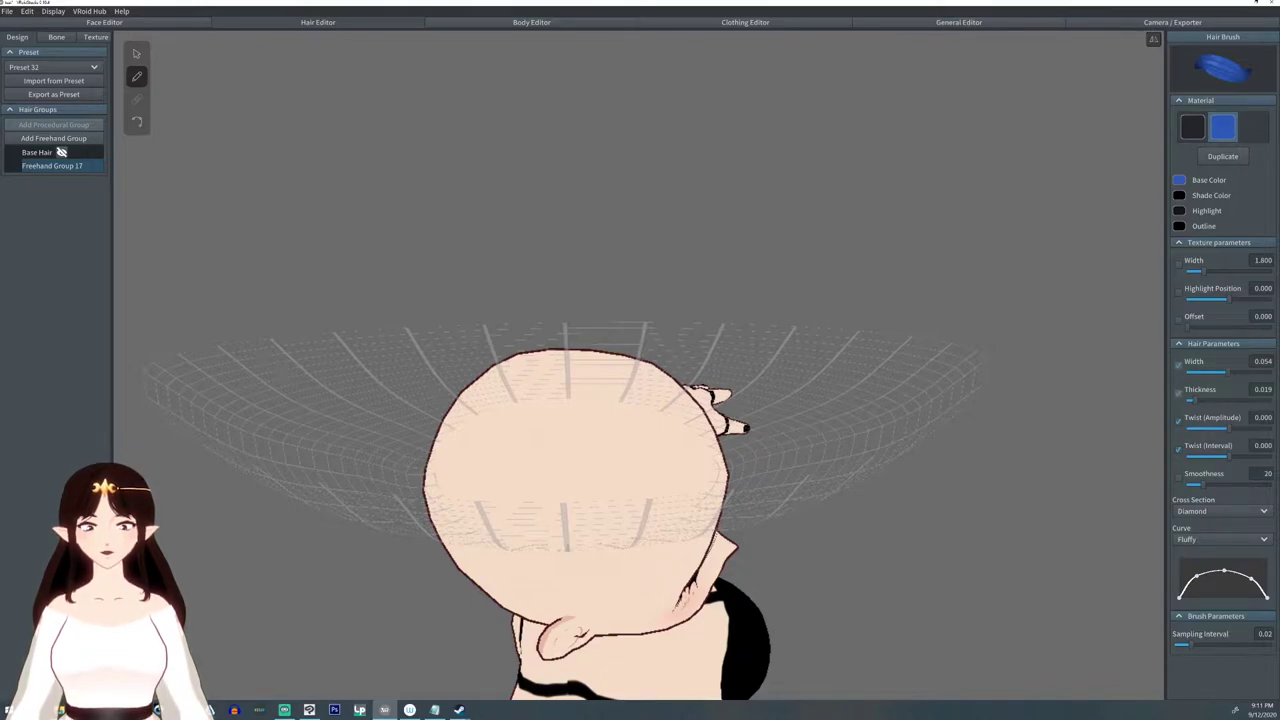
drag(571, 400, 570, 336)
drag(596, 385, 656, 346)
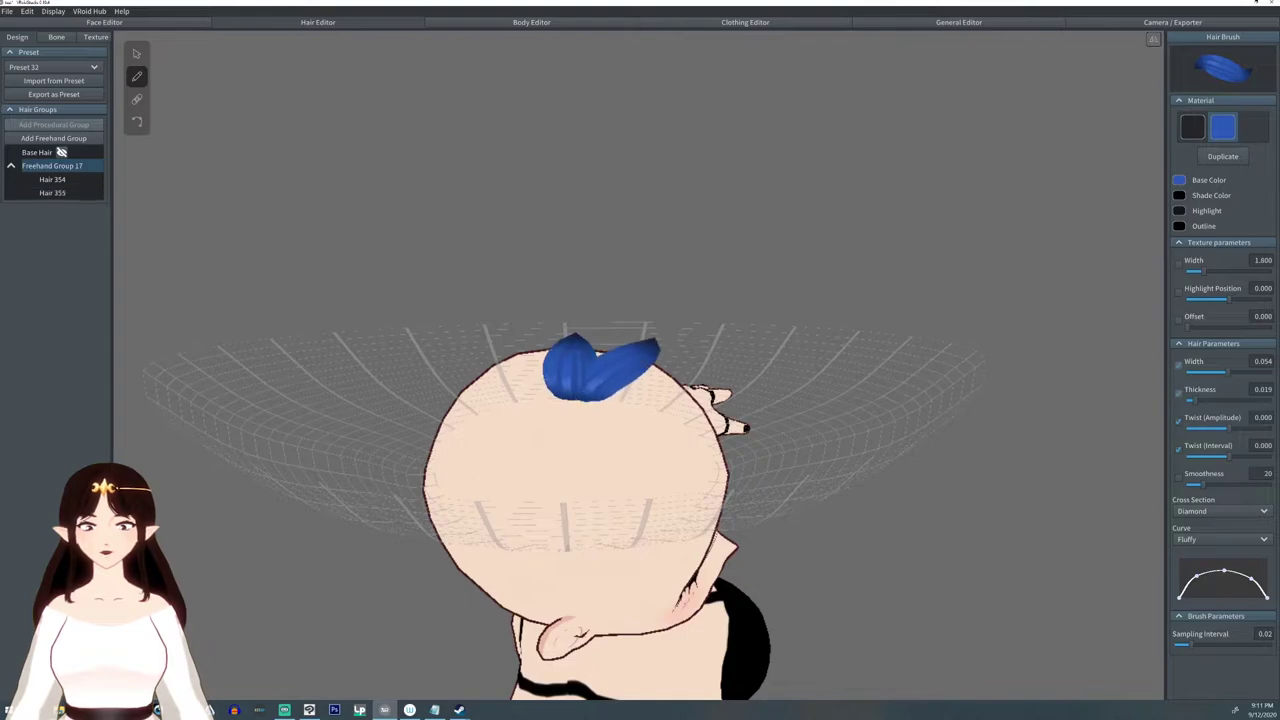
mouse_move(598, 398)
mouse_down()
mouse_move(718, 350)
mouse_move(646, 400)
mouse_move(764, 388)
mouse_up()
drag(642, 402, 786, 458)
mouse_move(556, 400)
mouse_down()
mouse_move(492, 340)
mouse_move(474, 374)
mouse_move(436, 348)
mouse_up()
drag(510, 408, 394, 380)
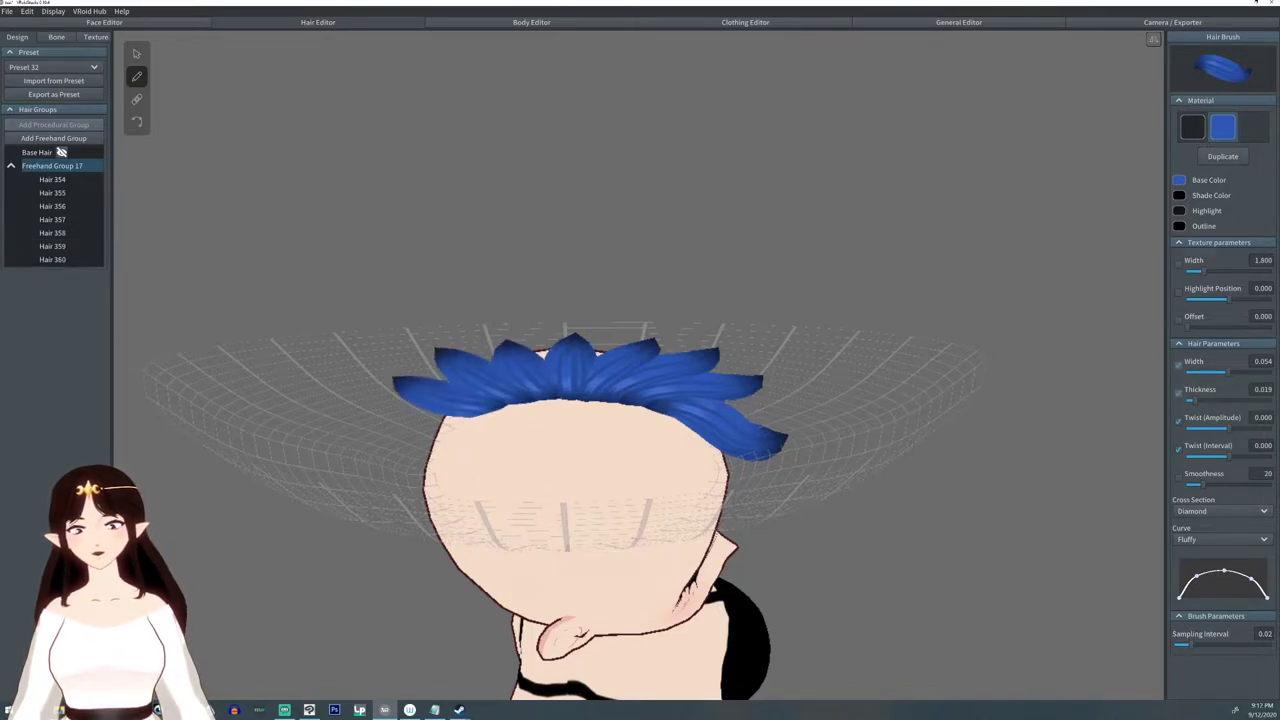
drag(480, 412, 380, 452)
Step: Select the whole of Freehand Group 17 and set its hair Thickness Scale to 3.000
right_drag(640, 400, 320, 410)
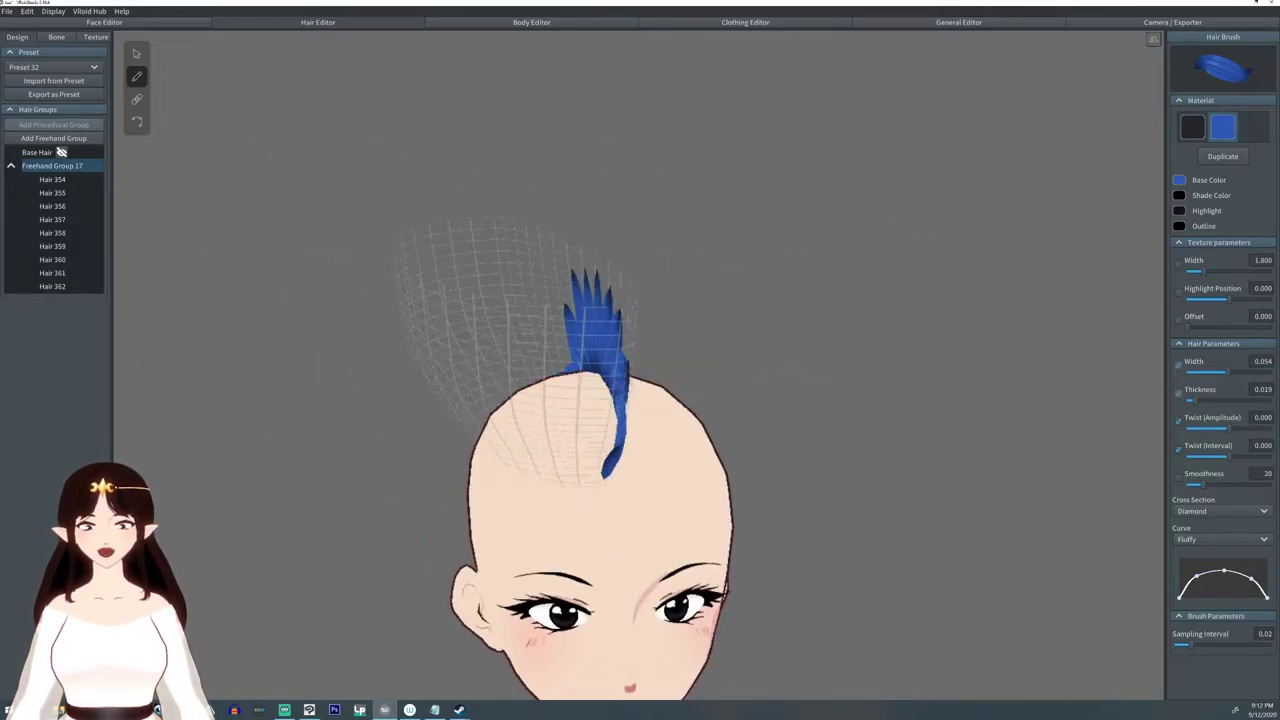
click(137, 53)
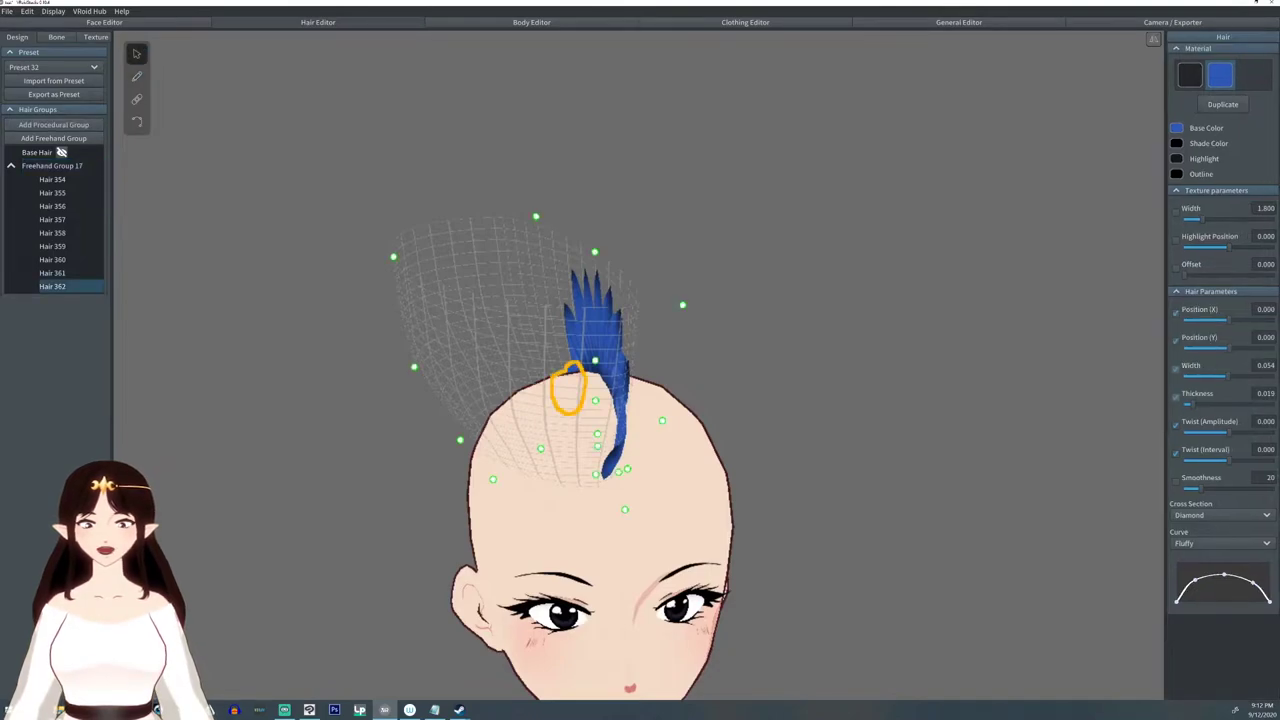
right_drag(640, 400, 600, 400)
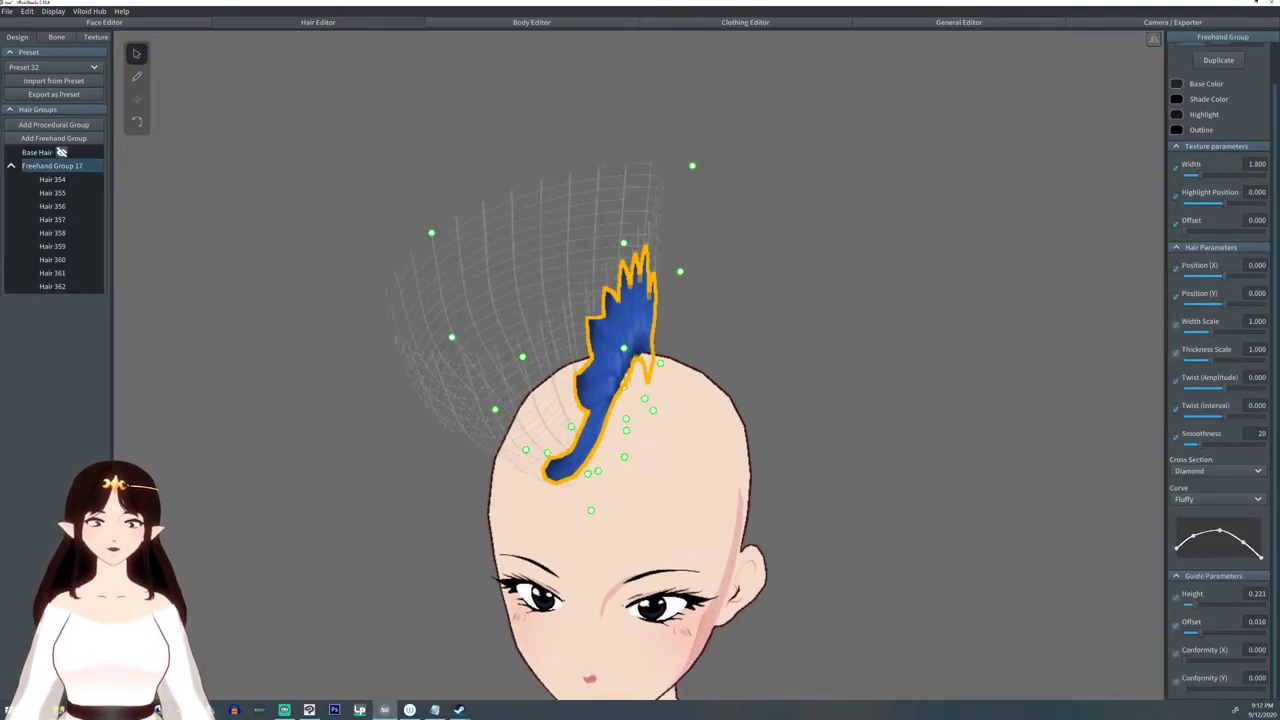
mouse_move(600, 400)
right_down()
mouse_move(680, 400)
mouse_move(610, 400)
right_up()
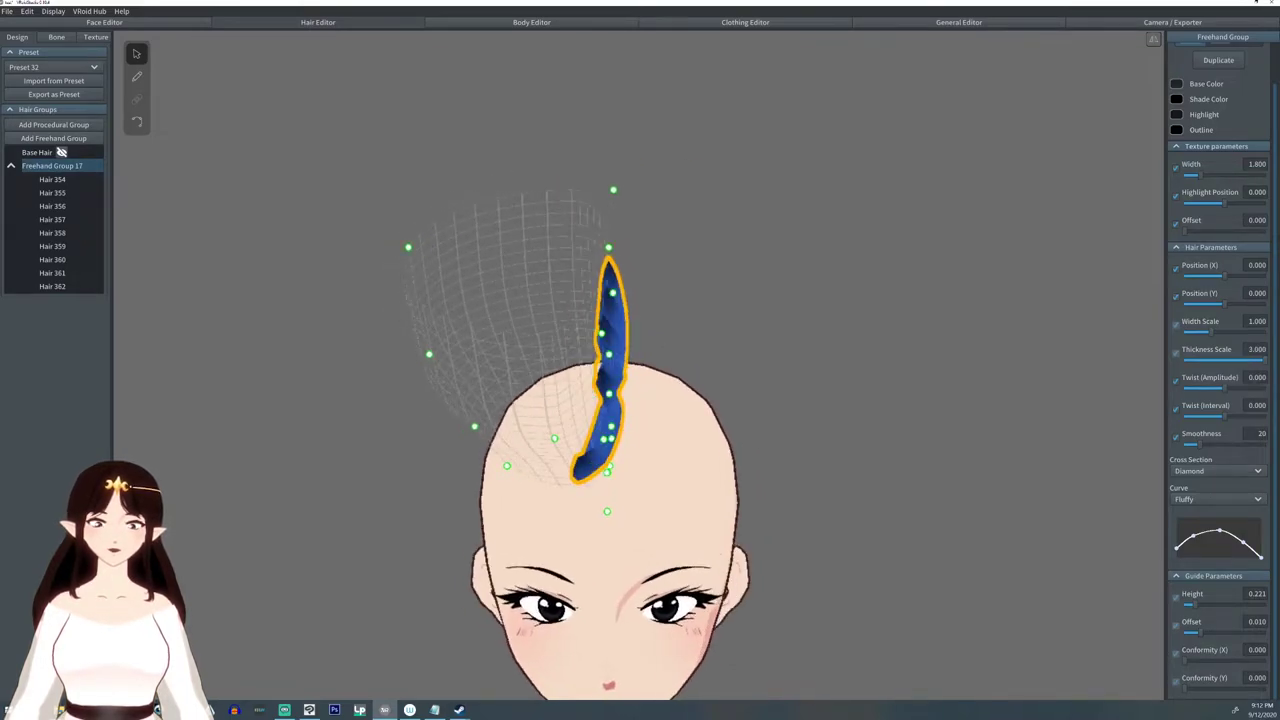
Step: Add a second freehand hair group and pull its guide's control points slightly away from the forehead
click(11, 165)
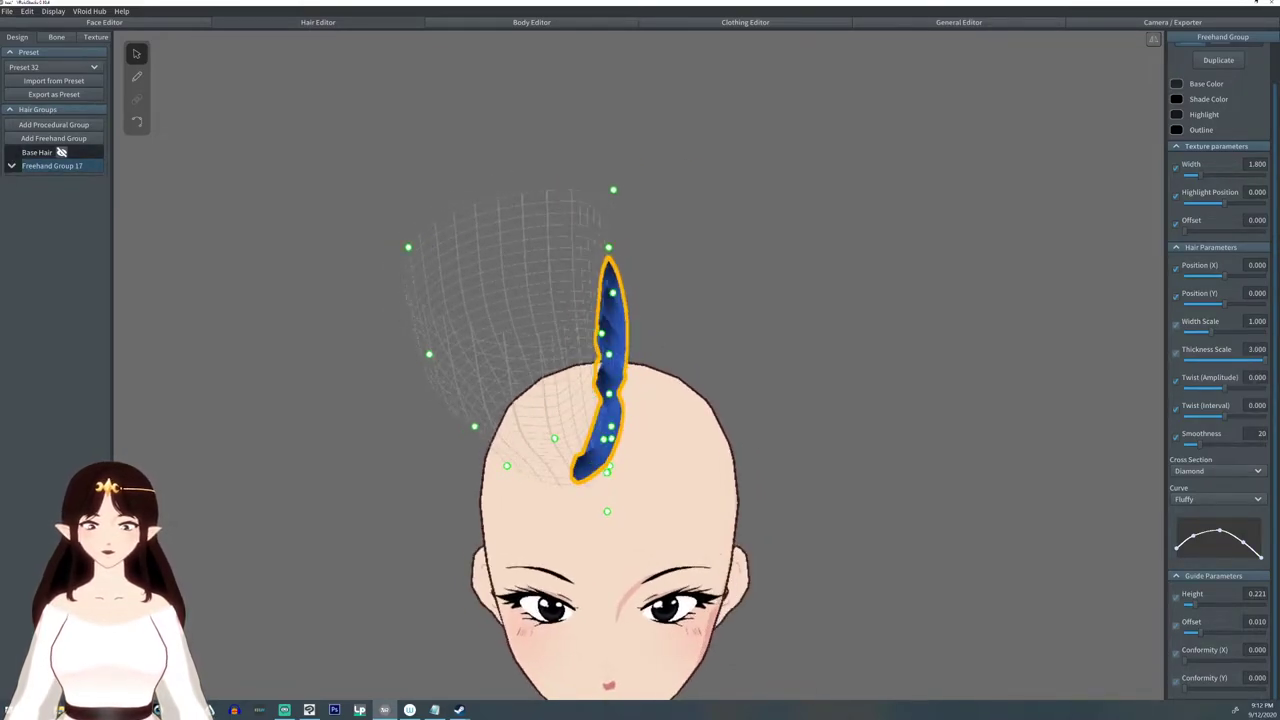
mouse_move(640, 400)
right_down()
mouse_move(545, 400)
mouse_move(640, 400)
right_up()
click(60, 152)
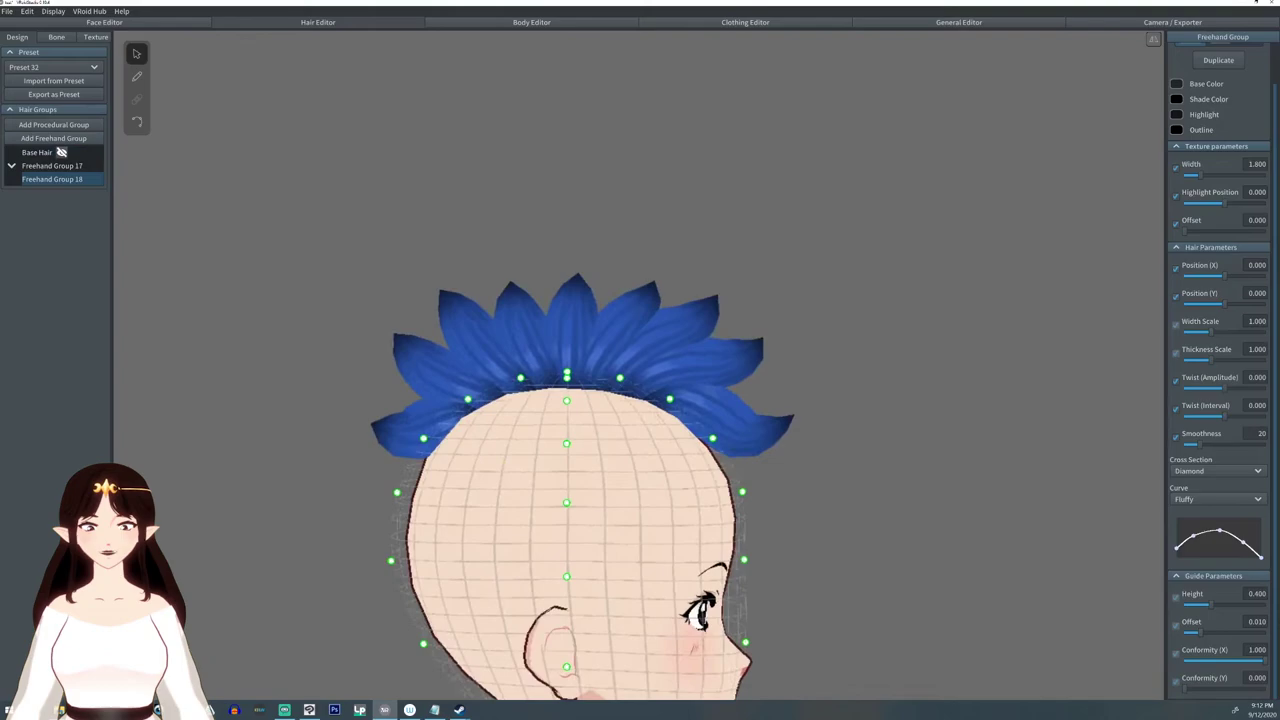
drag(742, 491, 758, 491)
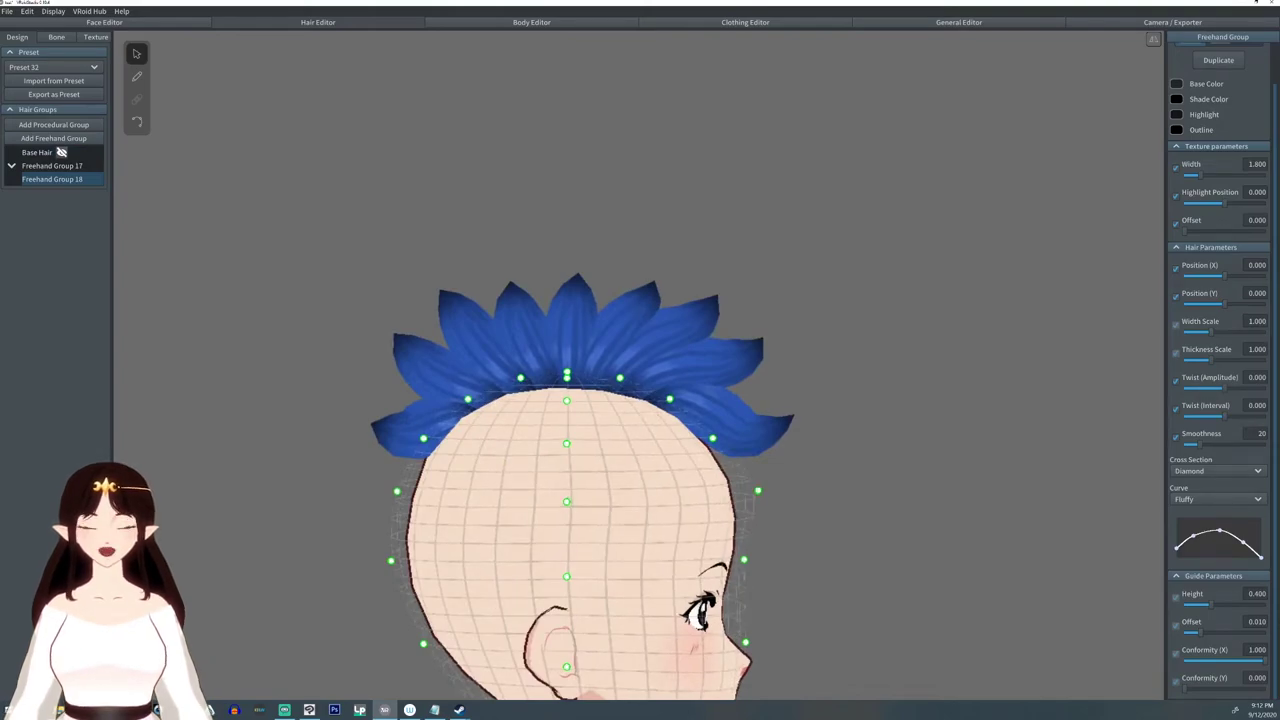
drag(743, 559, 751, 562)
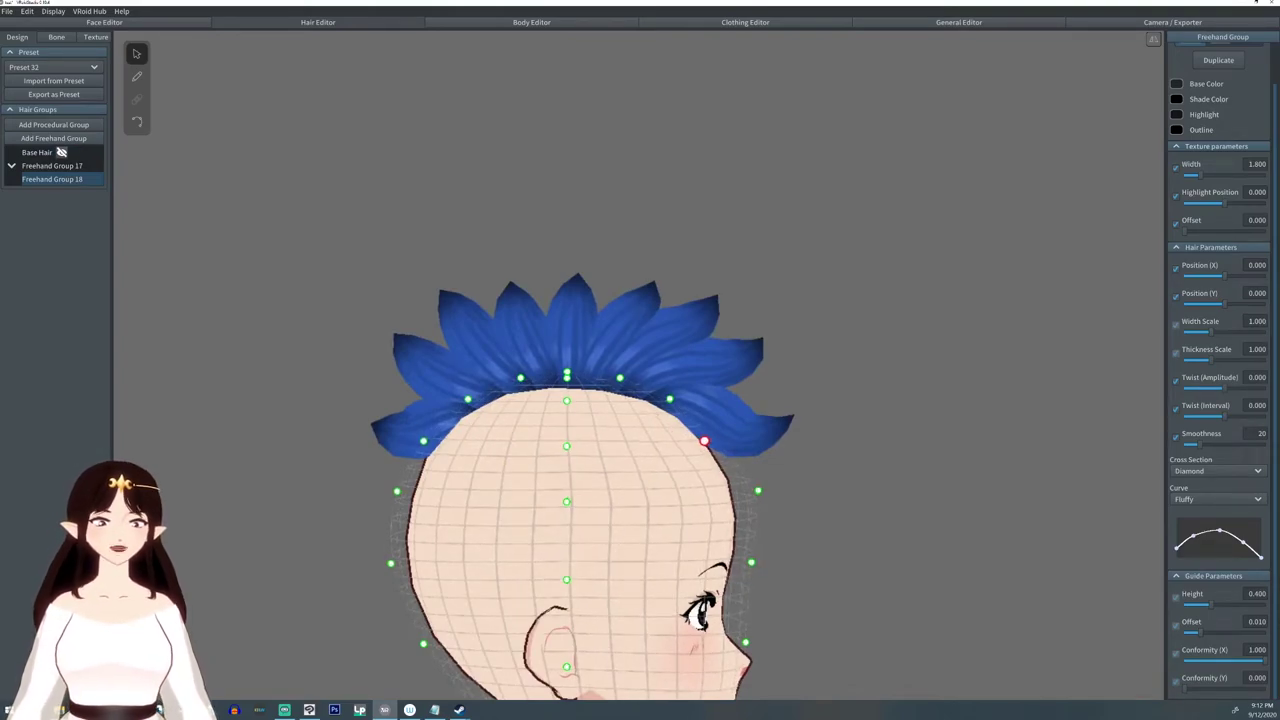
Step: Draw a long and a short strand on the forehead with brush width 0.039 and thickness 0.033
right_drag(712, 438, 600, 440)
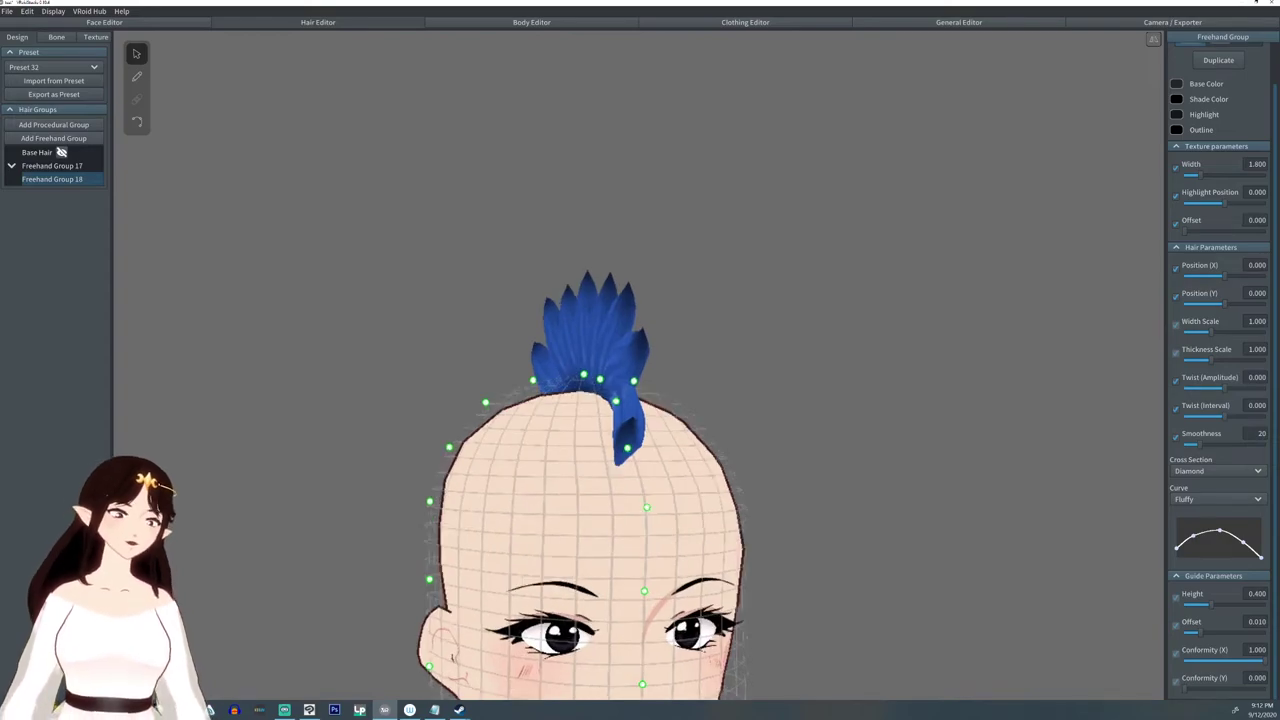
key(b)
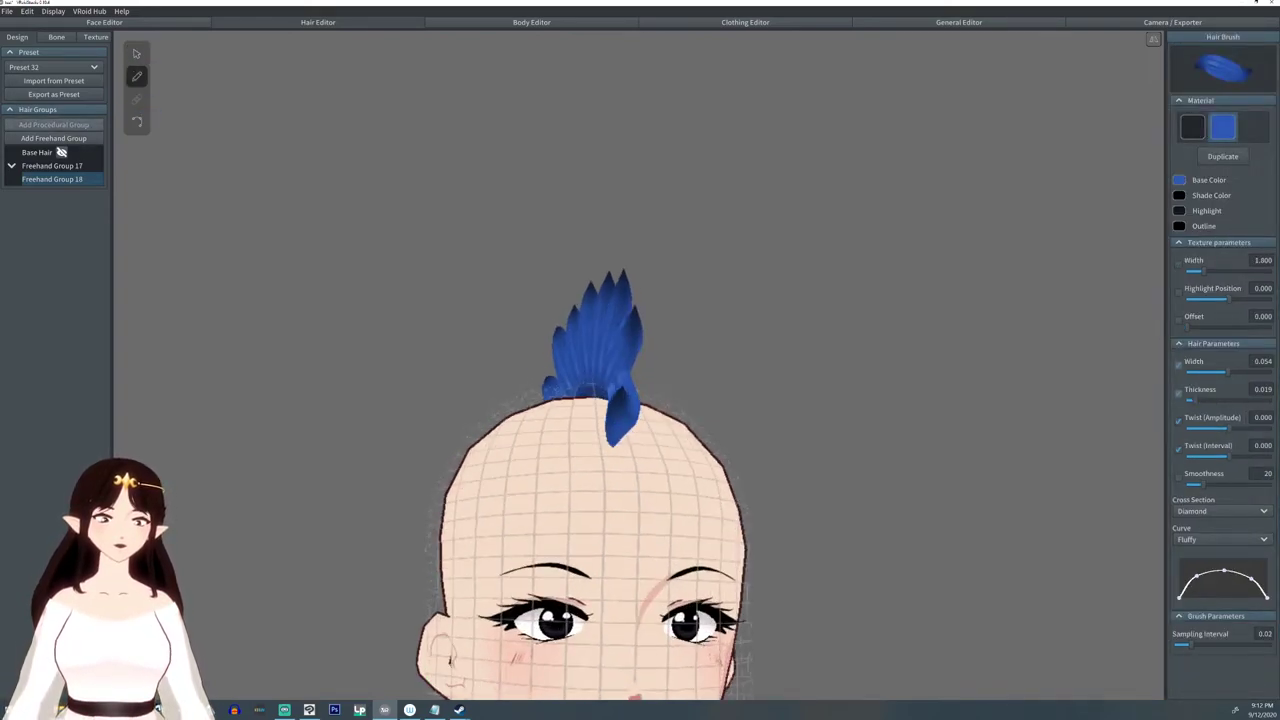
drag(1228, 371, 1214, 371)
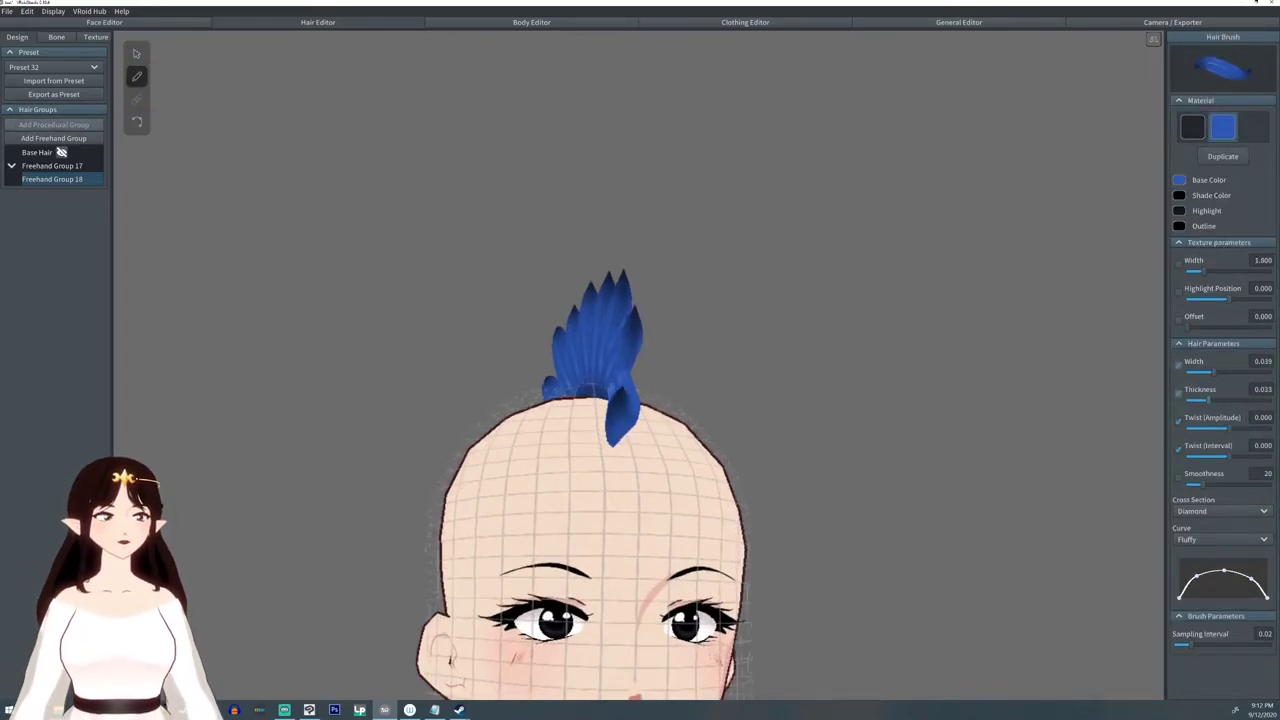
mouse_move(620, 440)
mouse_down()
mouse_move(595, 472)
mouse_move(625, 540)
mouse_up()
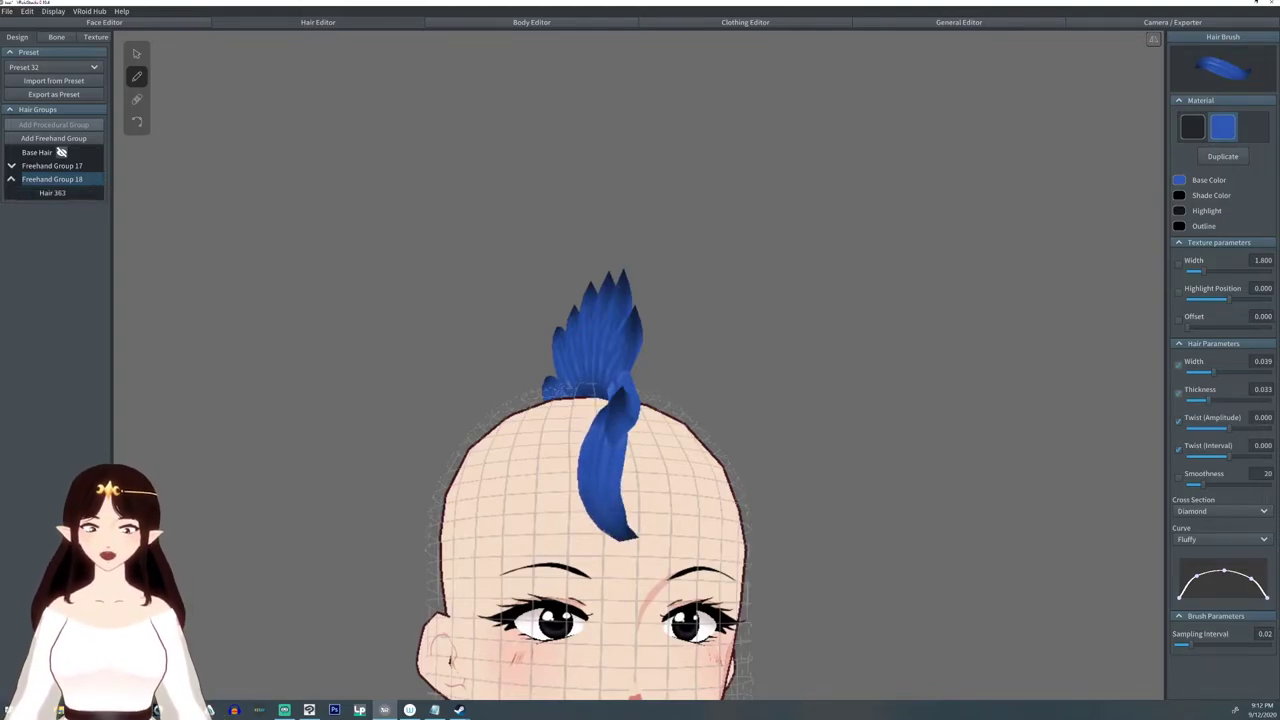
right_drag(640, 400, 560, 445)
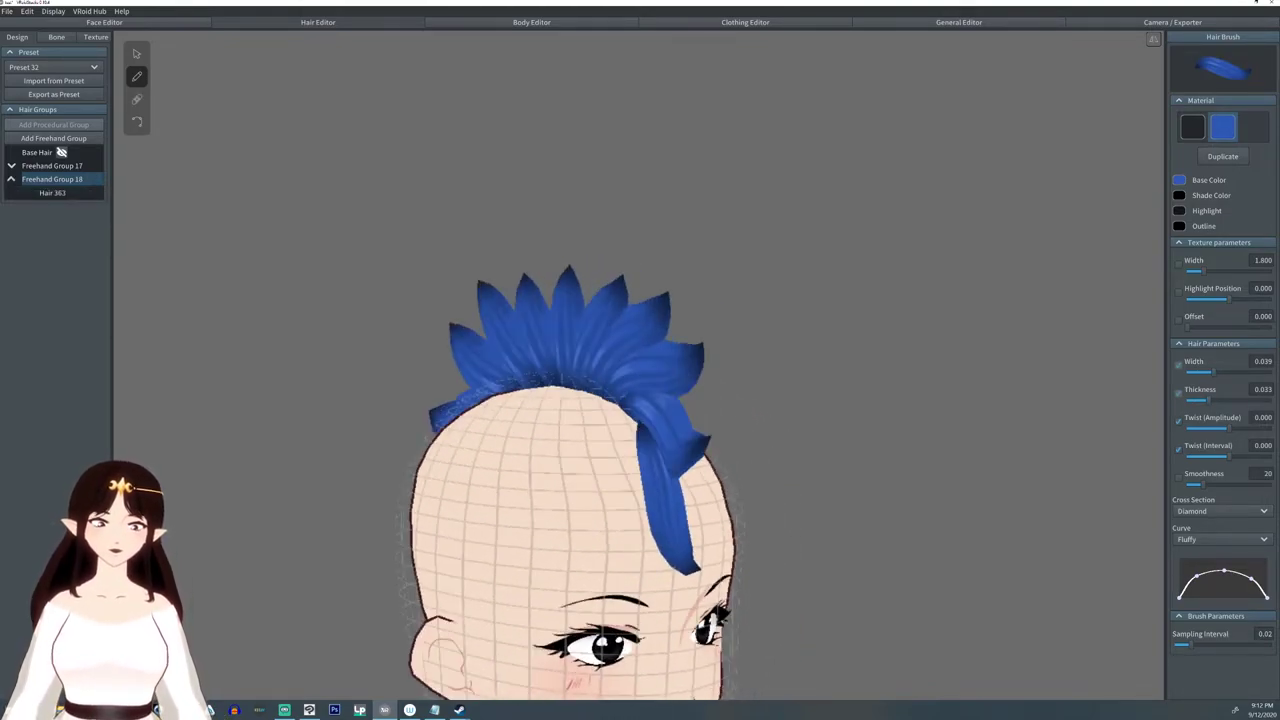
drag(632, 402, 624, 500)
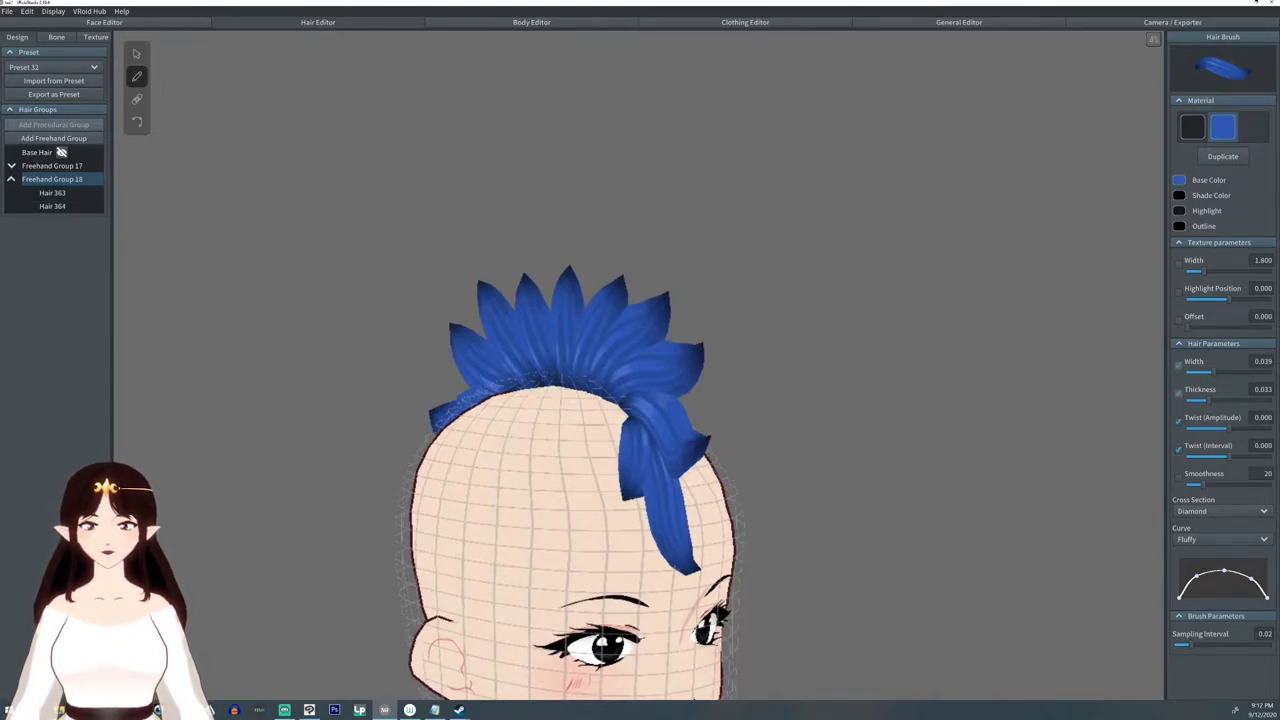
Step: Set the short forehead strand's width to 0.019 and the long forehead strand's thickness to 0.049
click(137, 53)
drag(1212, 376, 1200, 376)
right_drag(600, 400, 1000, 480)
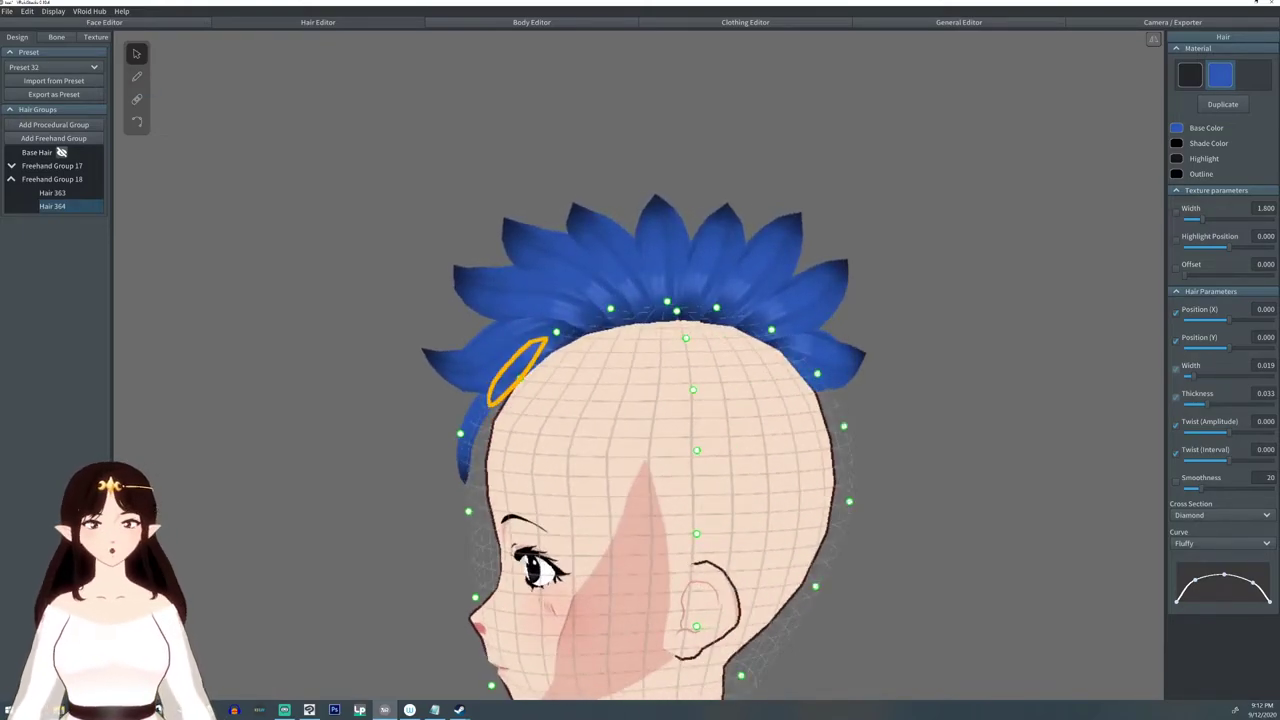
click(52, 192)
drag(1204, 404, 1216, 404)
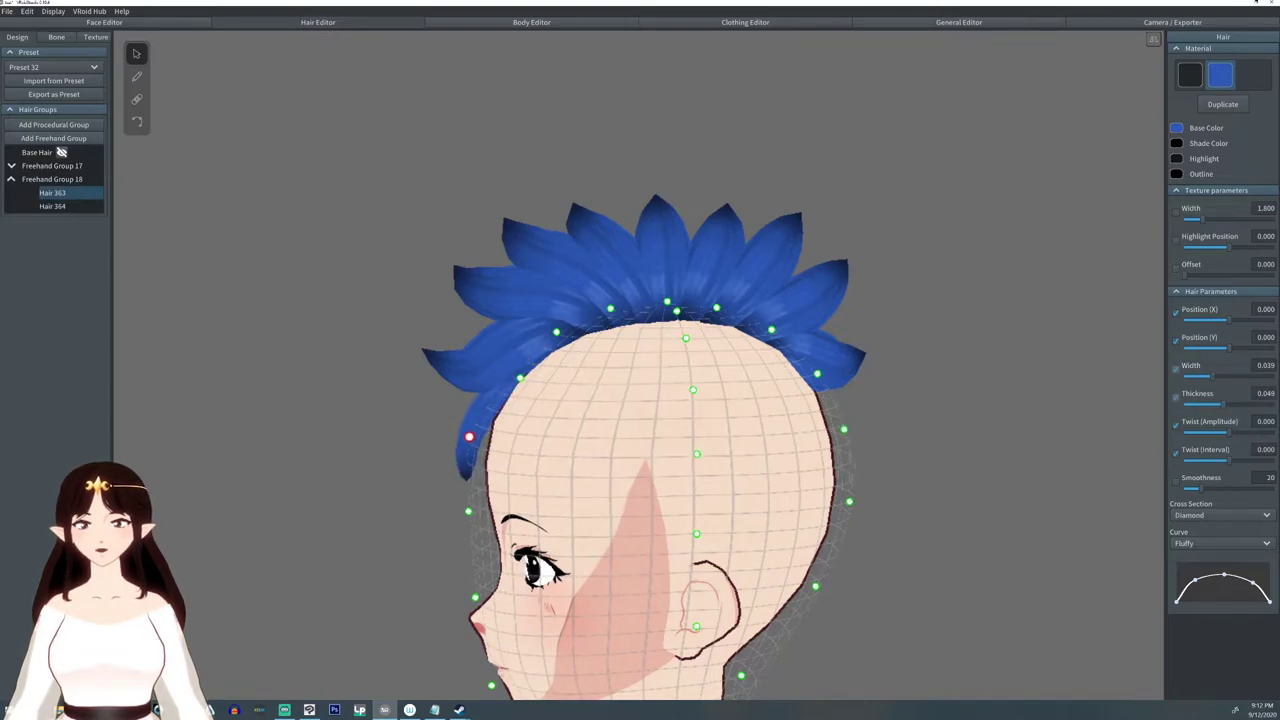
right_drag(1000, 480, 1080, 480)
key(Escape)
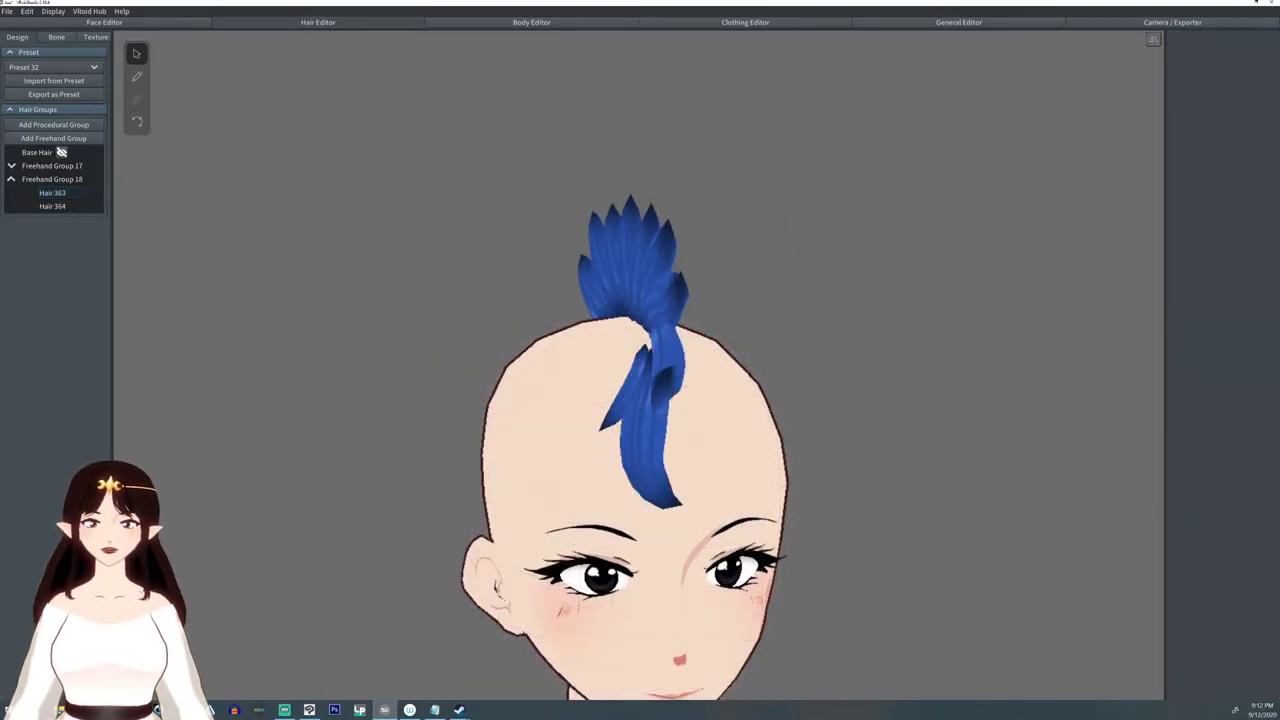
Step: Show the editable control points of the short forehead strand and examine the hairstyle from the front
right_drag(1000, 480, 1012, 480)
click(650, 430)
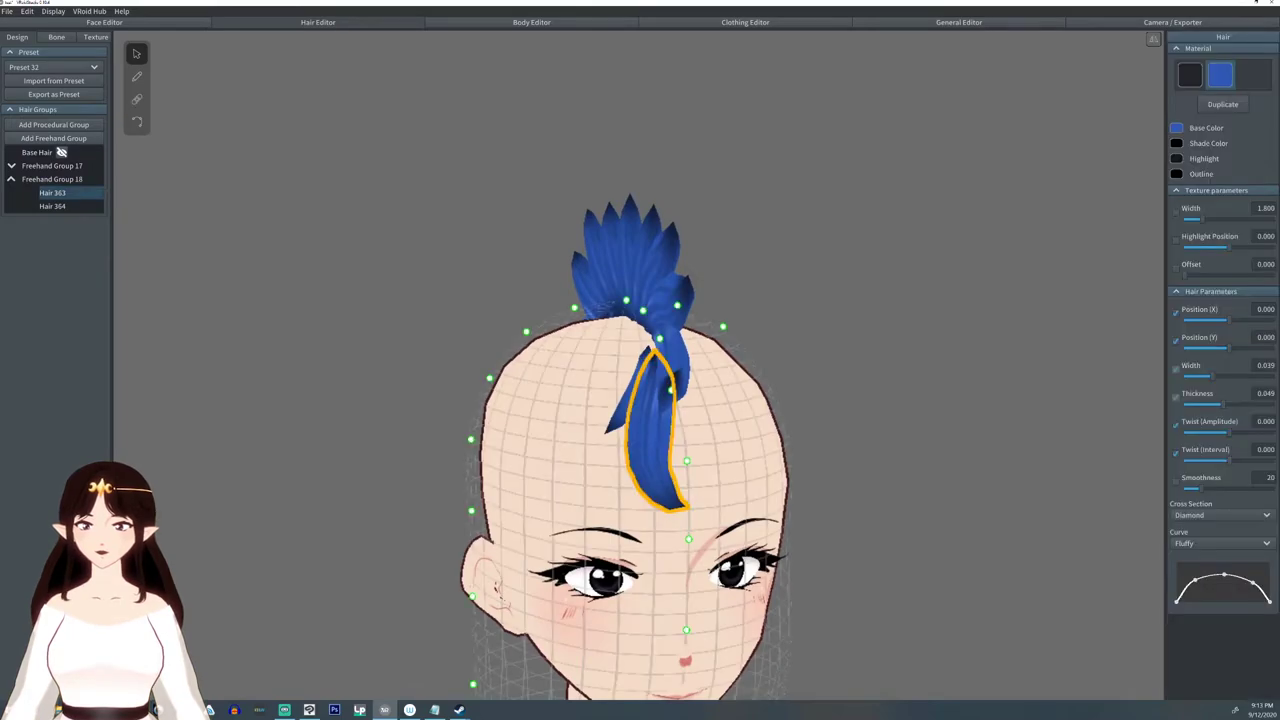
click(137, 121)
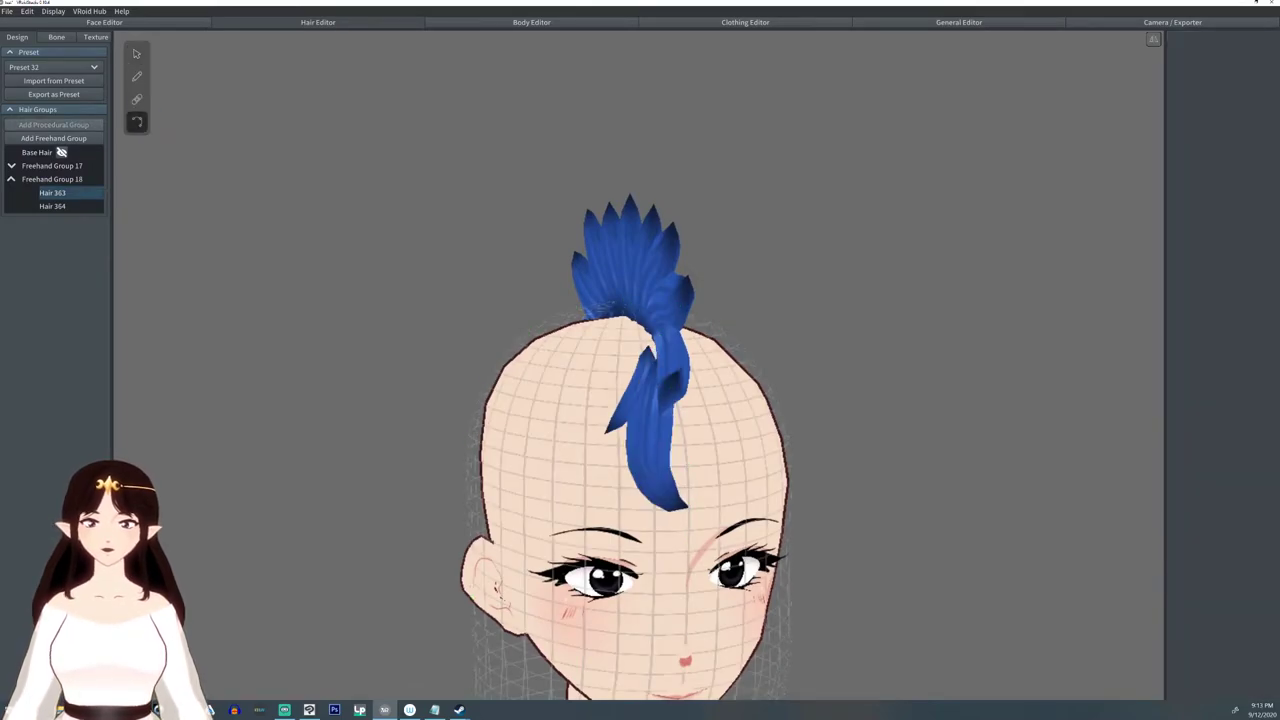
click(52, 206)
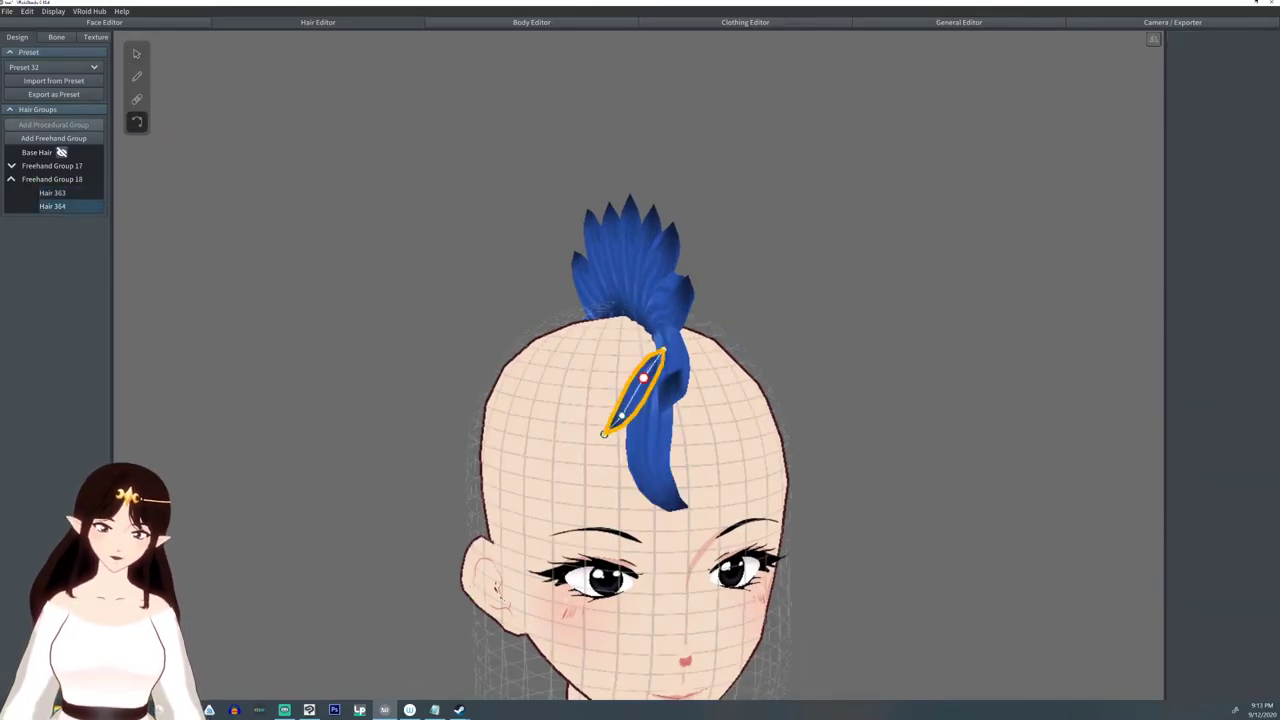
right_drag(900, 400, 185, 390)
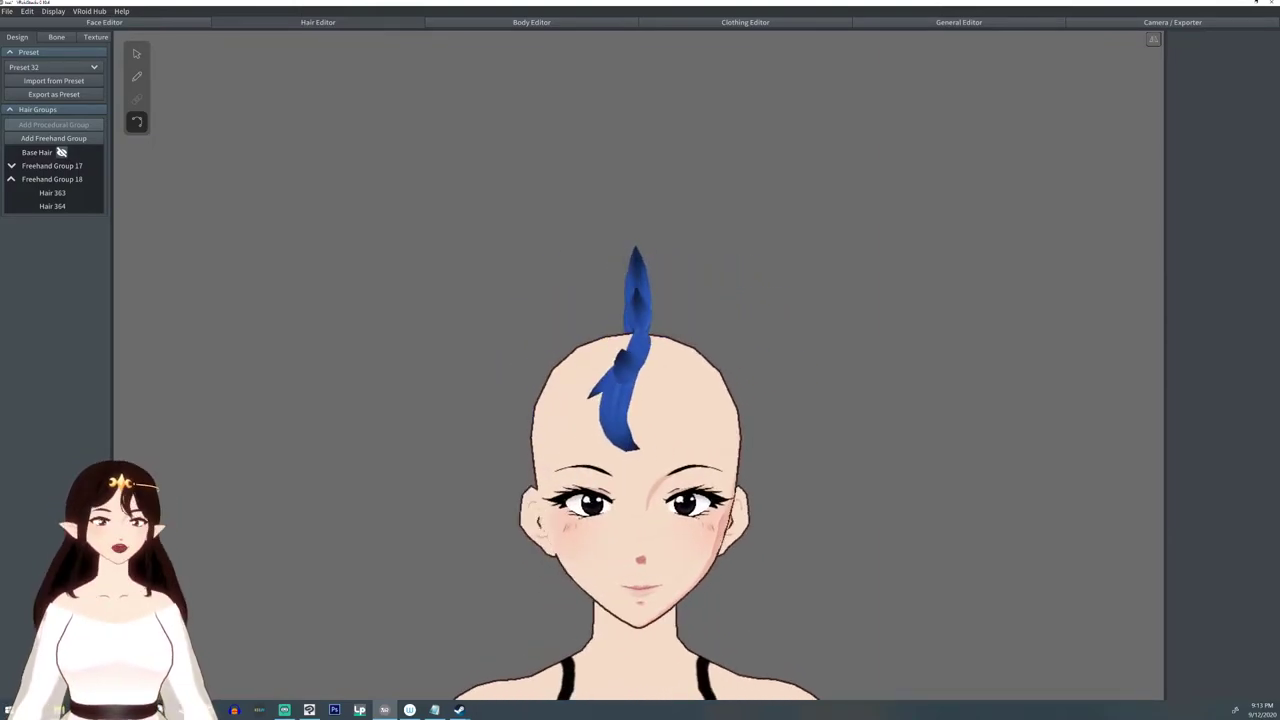
Step: Create a bone group from Freehand Group 17 and adjust its bone parameters
click(56, 37)
right_drag(640, 400, 490, 400)
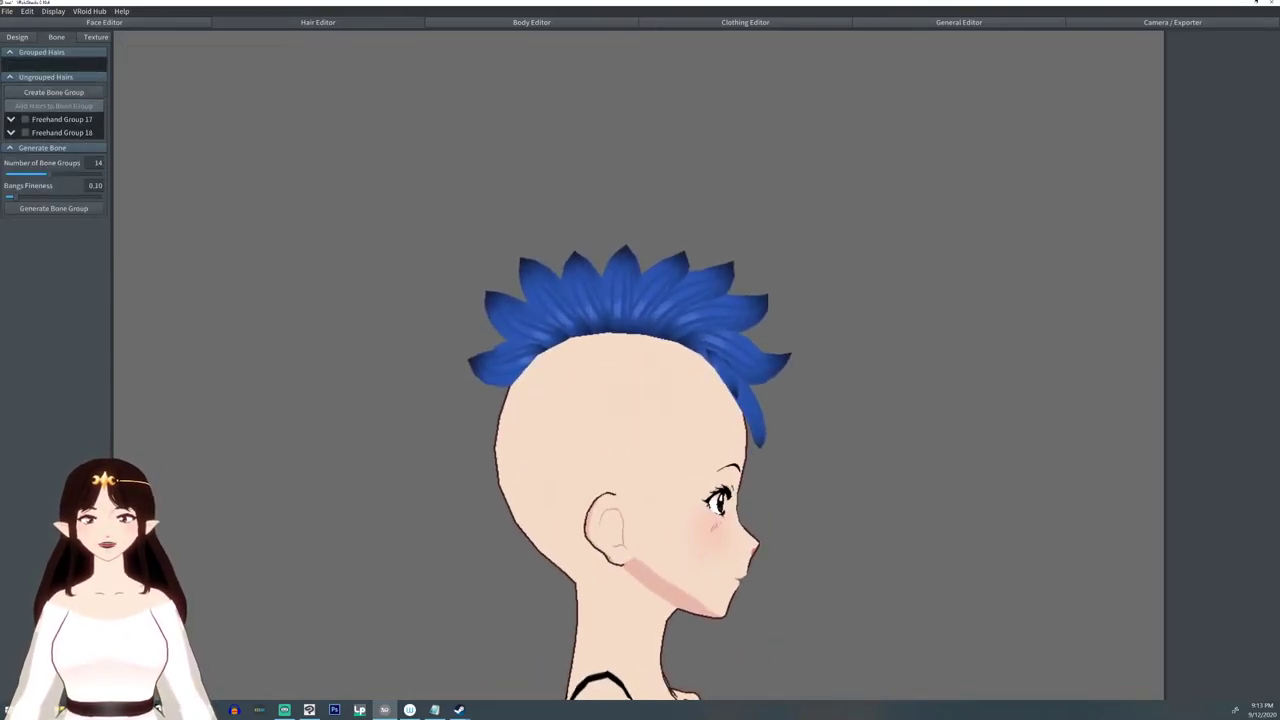
click(90, 119)
click(54, 92)
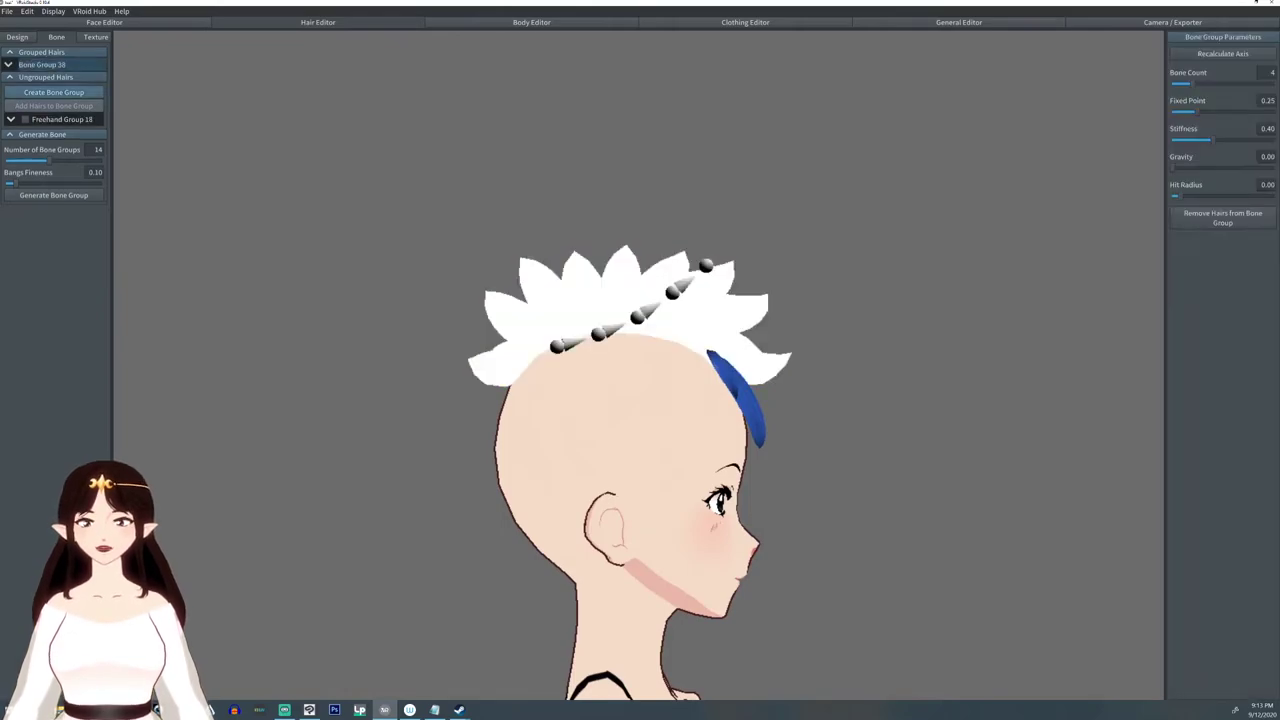
drag(1192, 83, 1248, 111)
Step: Create a bone group from the short forehead strand with a bone count of 1 and a fixed point of 0.67
right_drag(640, 400, 510, 400)
click(11, 119)
click(60, 119)
click(53, 92)
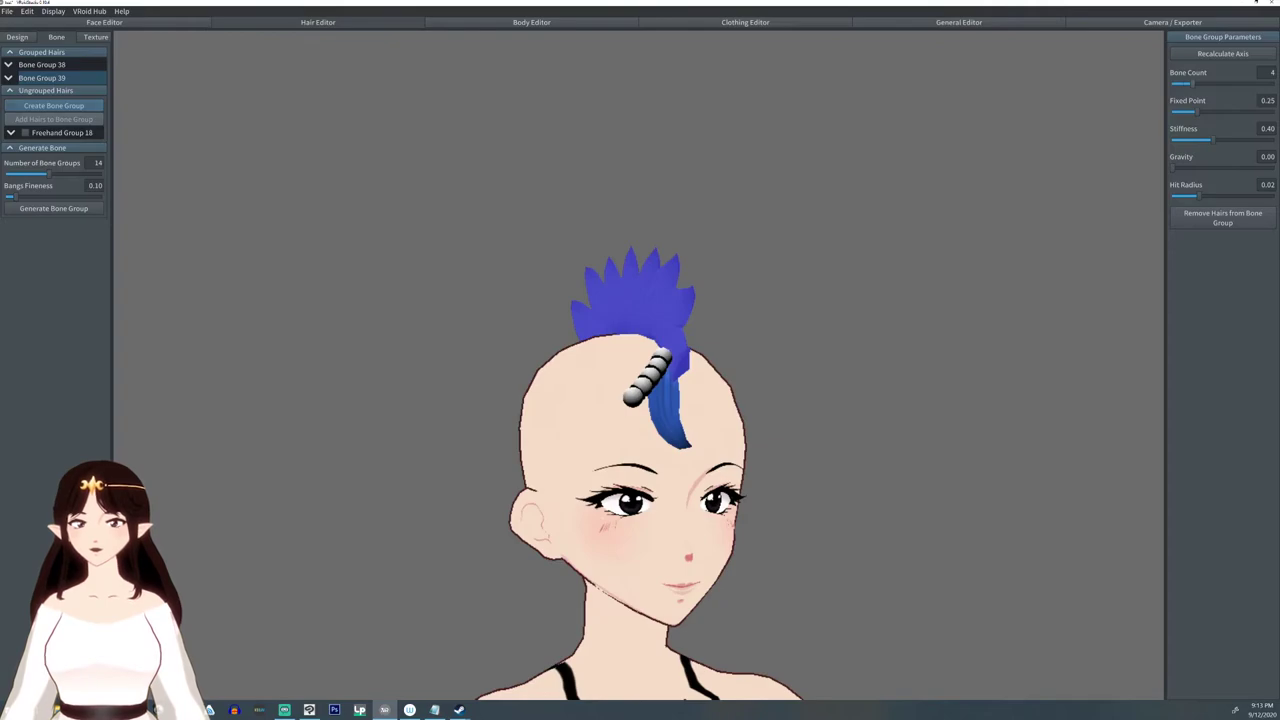
drag(1192, 111, 1240, 111)
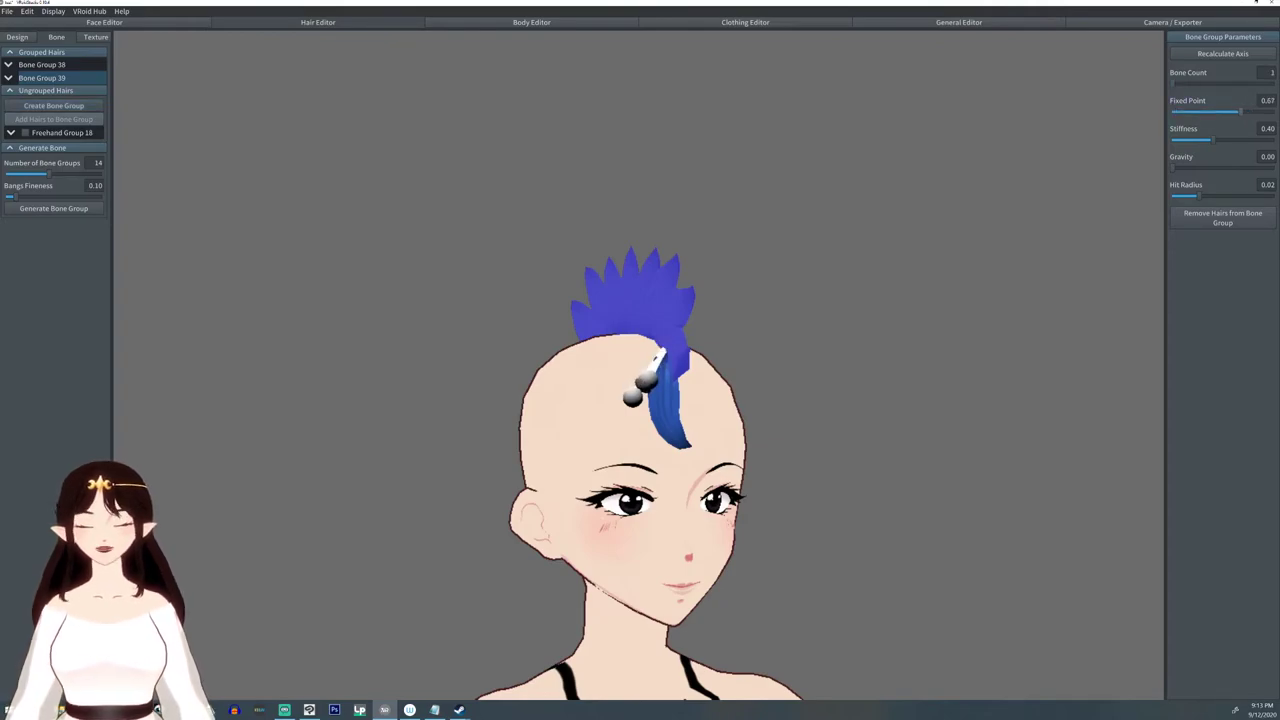
Step: Create a bone group from the long forehead strand in Freehand Group 18 with a bone count of 2 and a fixed point of 0.35
click(10, 132)
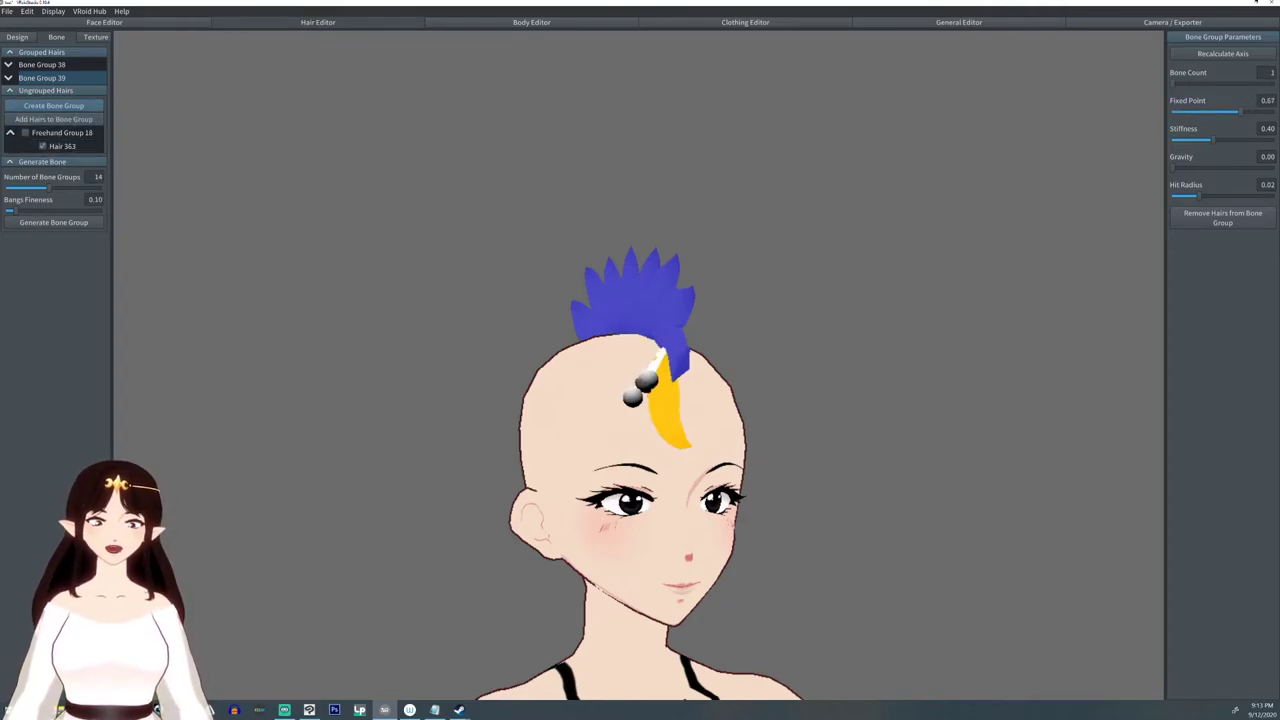
click(53, 105)
drag(1192, 84, 1208, 112)
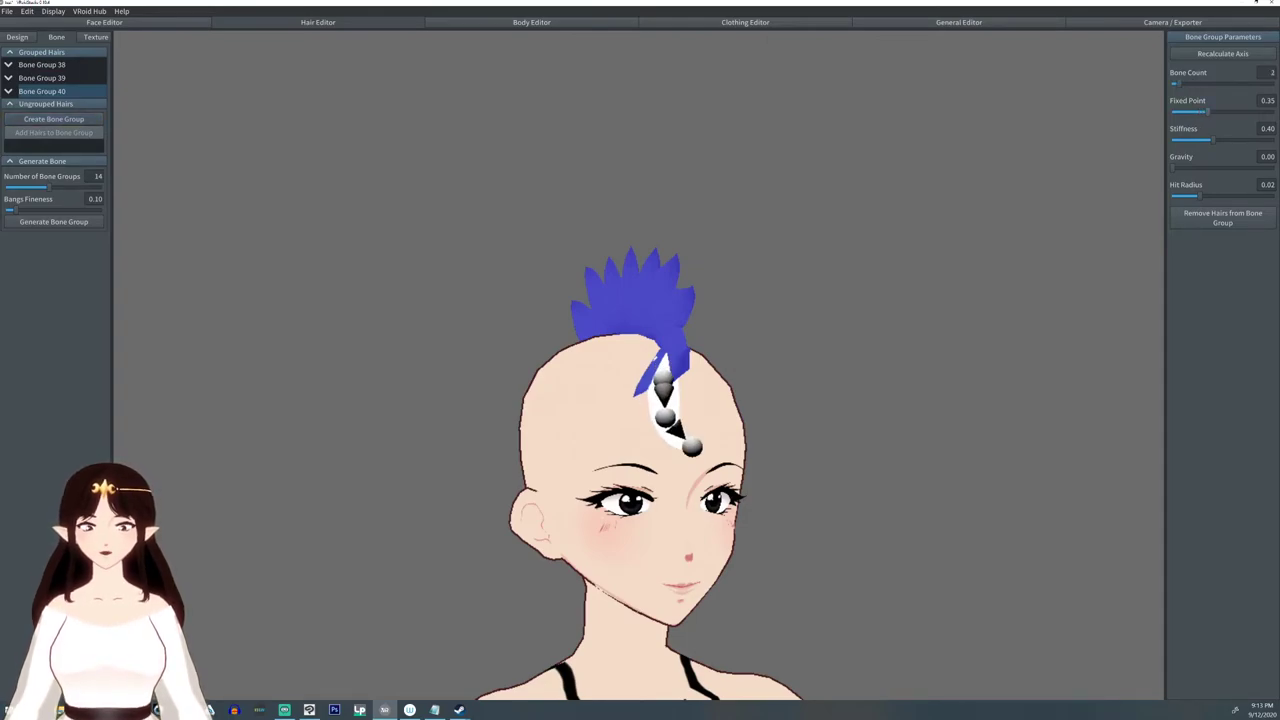
Step: Check the hair in the camera preview and set the stiffness of the mohawk's bone group to 0.74
click(1172, 22)
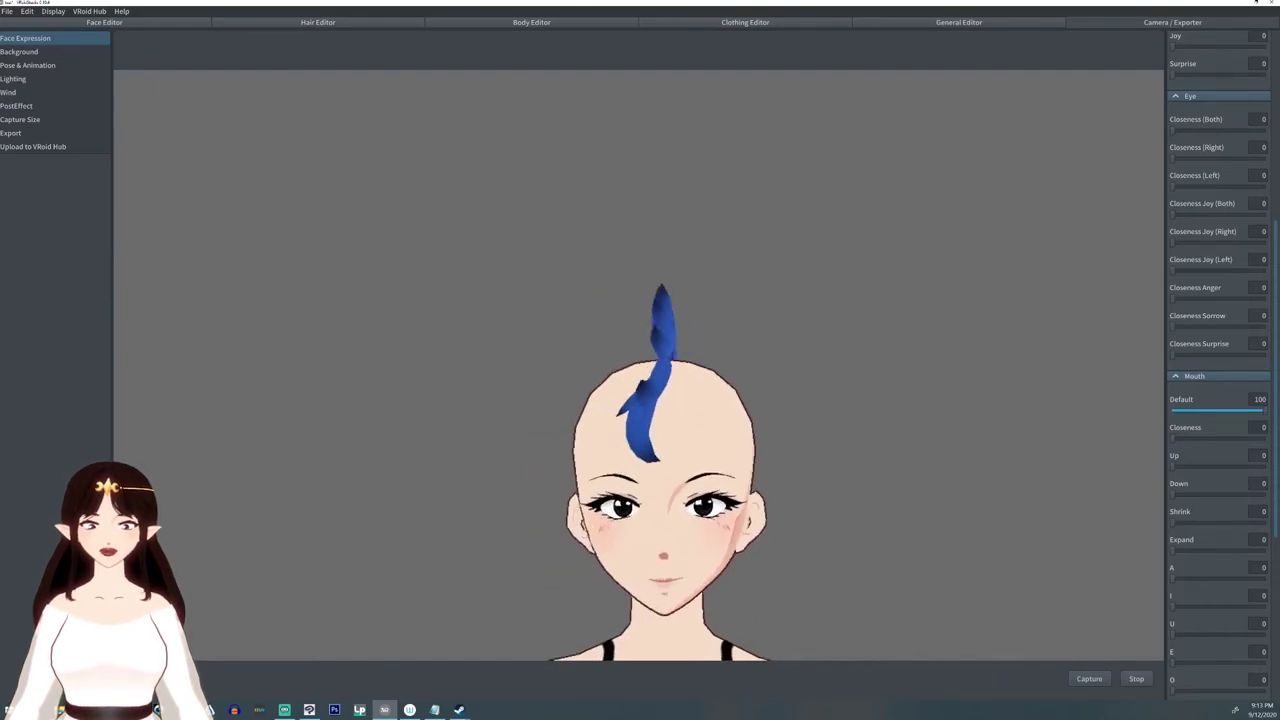
click(318, 22)
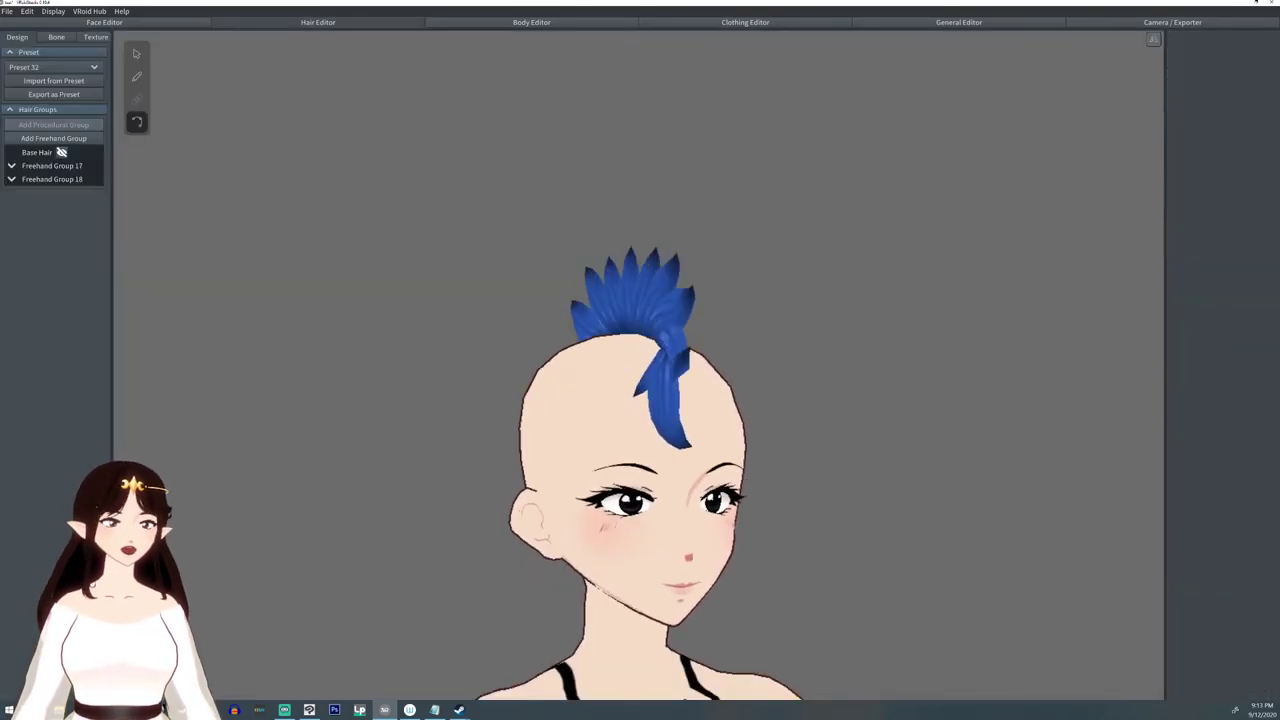
click(56, 37)
click(70, 64)
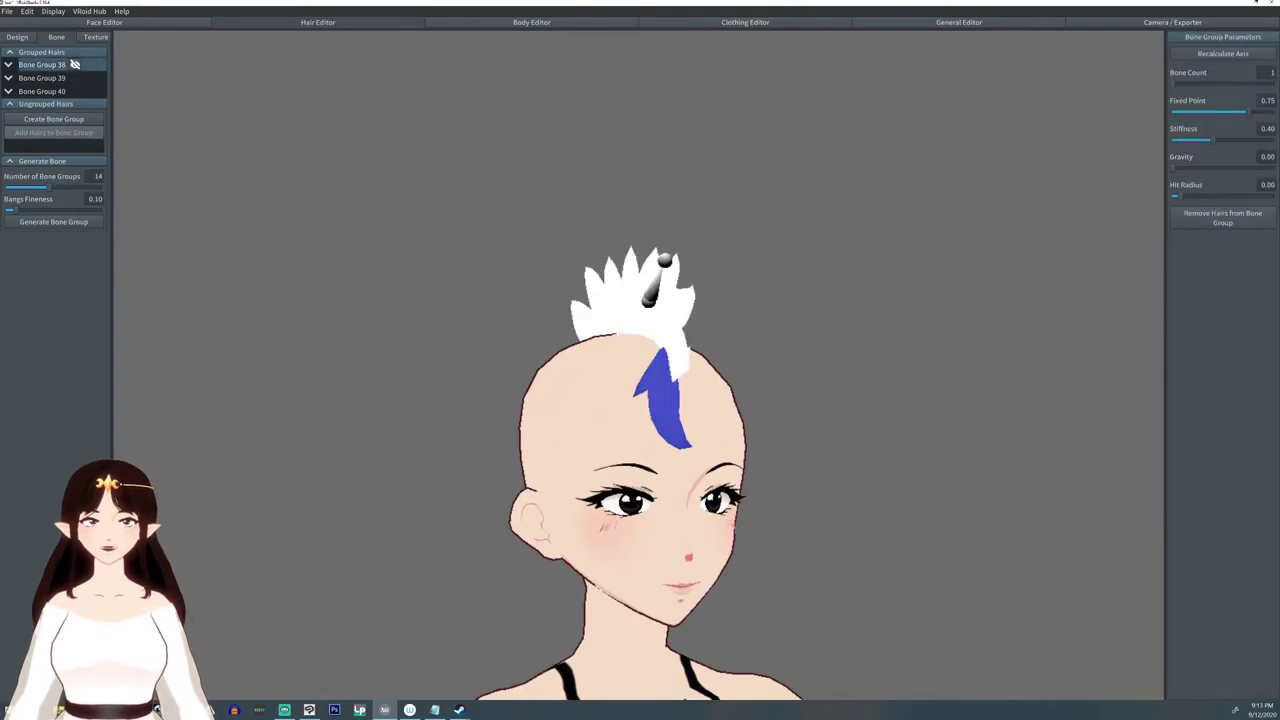
click(1246, 139)
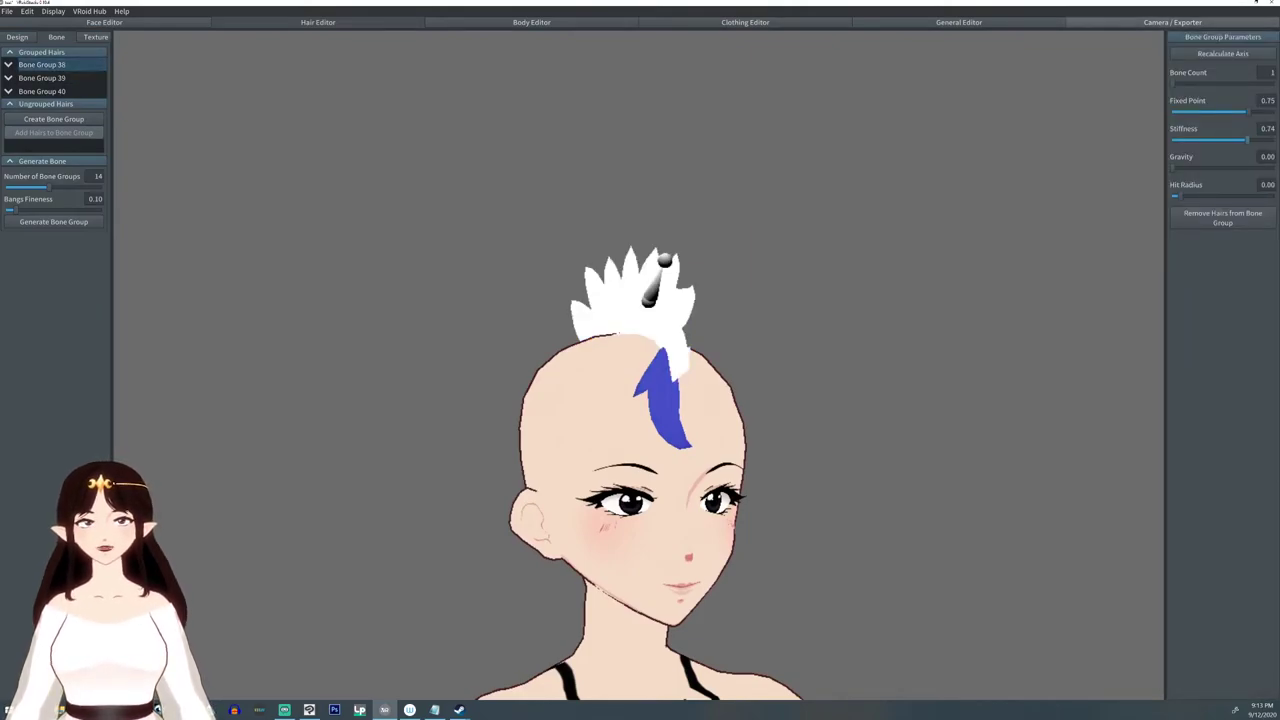
Step: Preview the hair's movement on the character with the Standby 3, Standby 4 and Standby 5 animations
click(1172, 22)
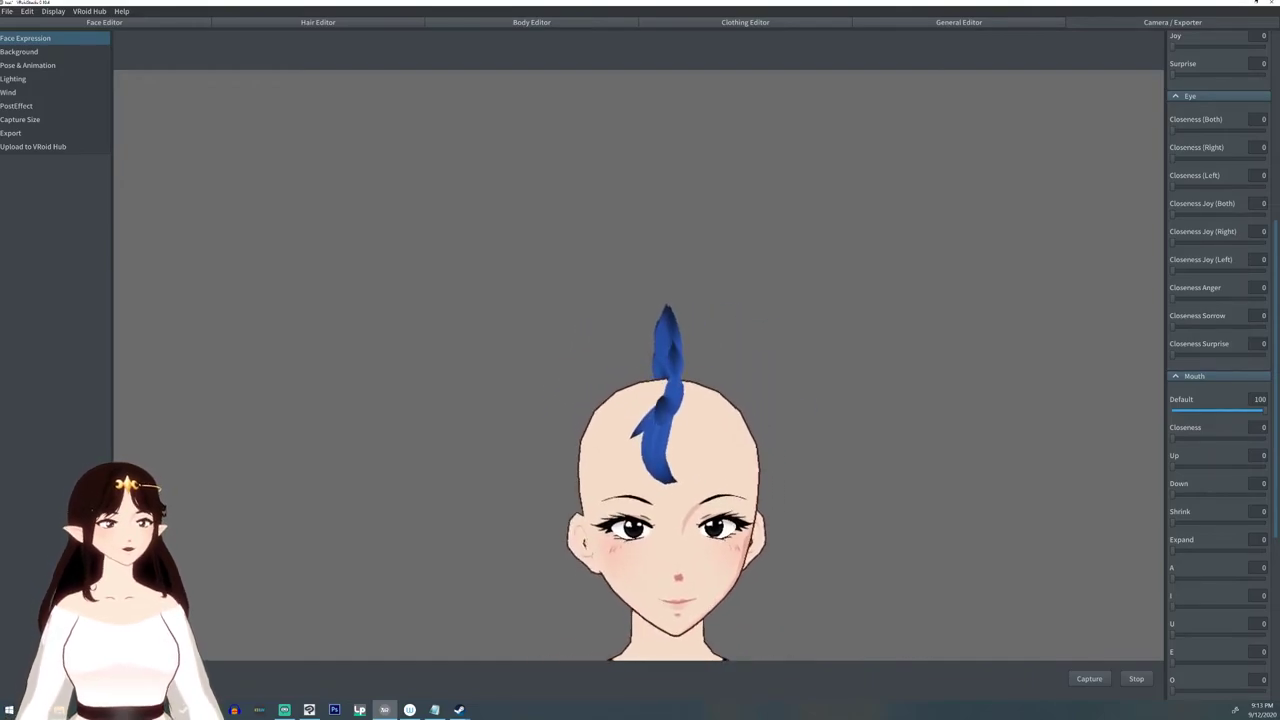
click(28, 65)
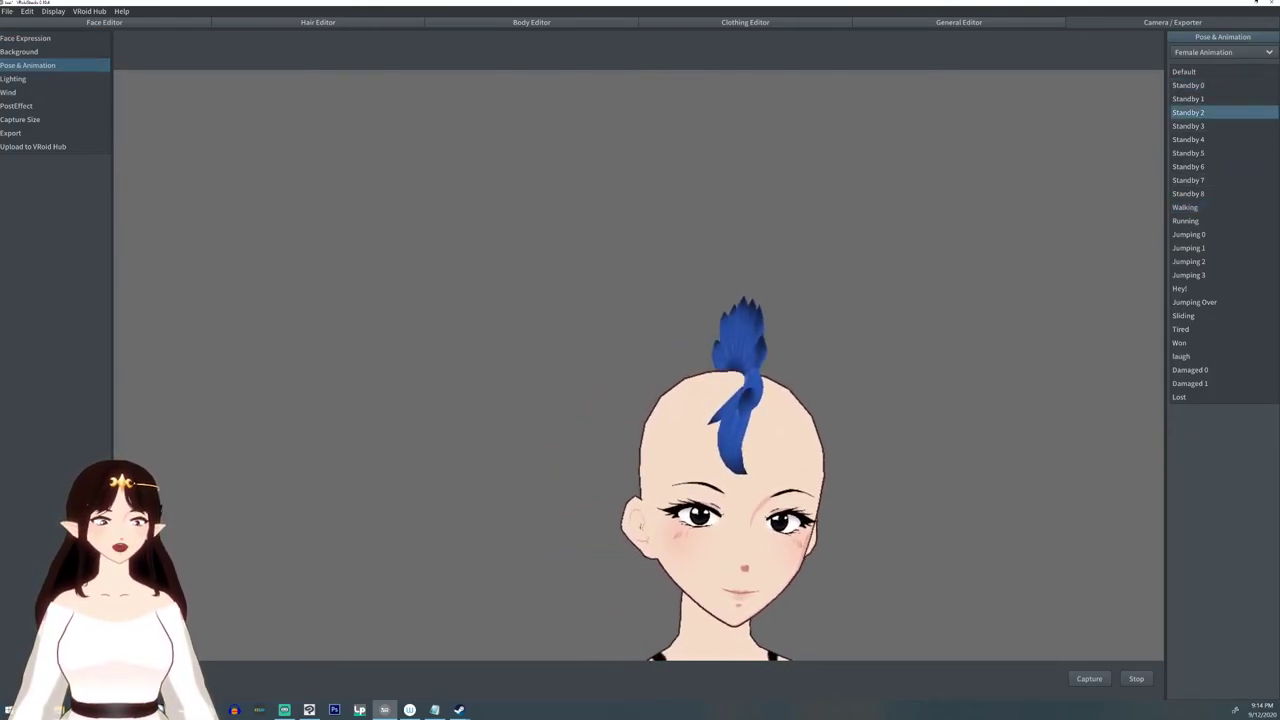
click(1188, 126)
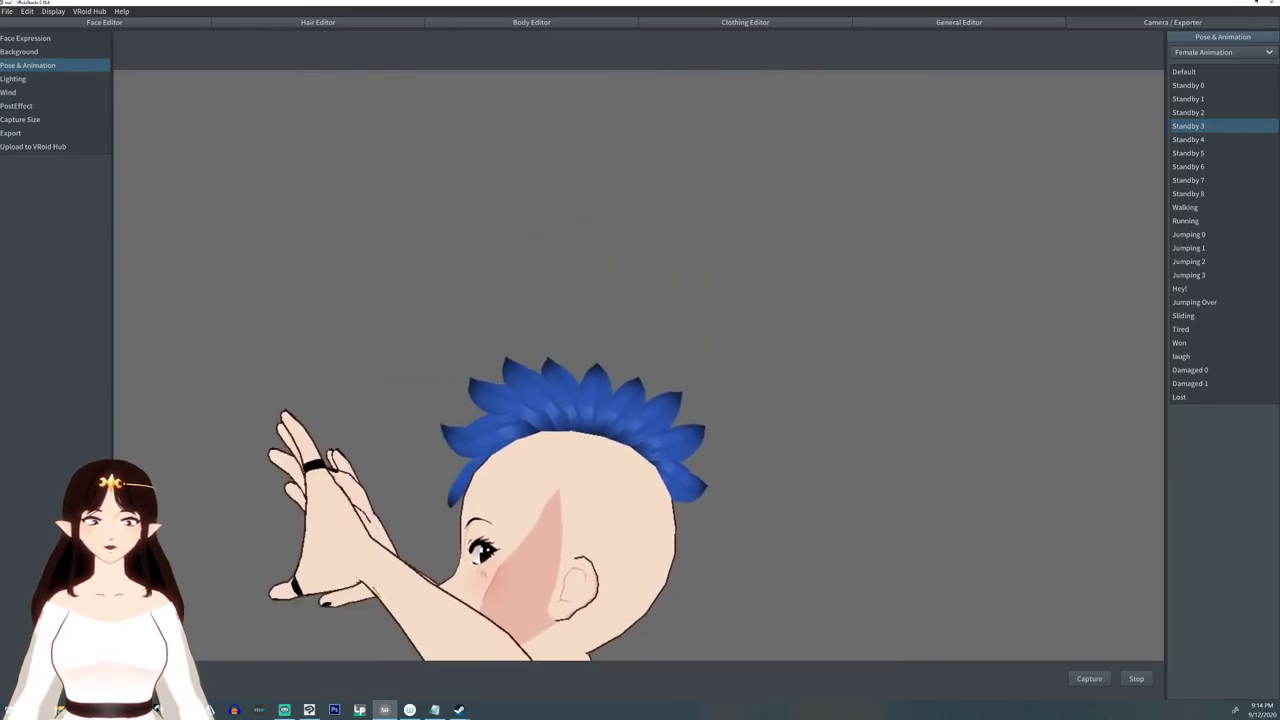
click(1188, 139)
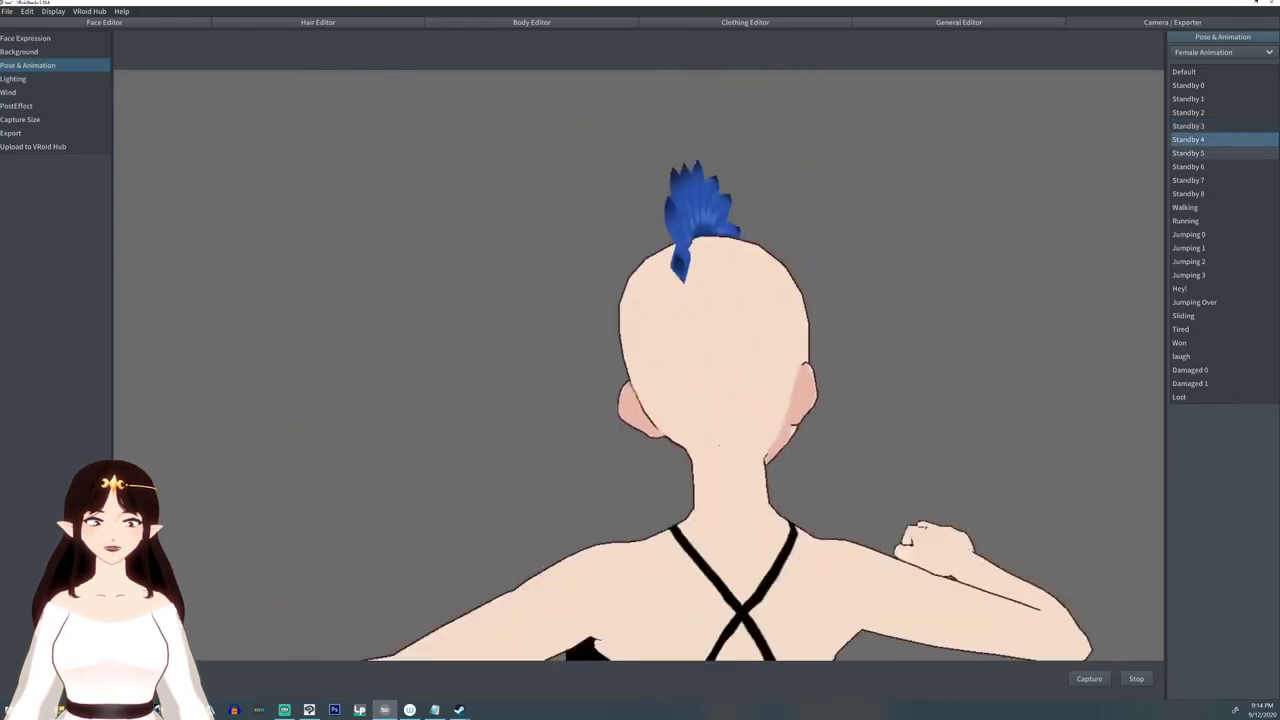
click(1188, 153)
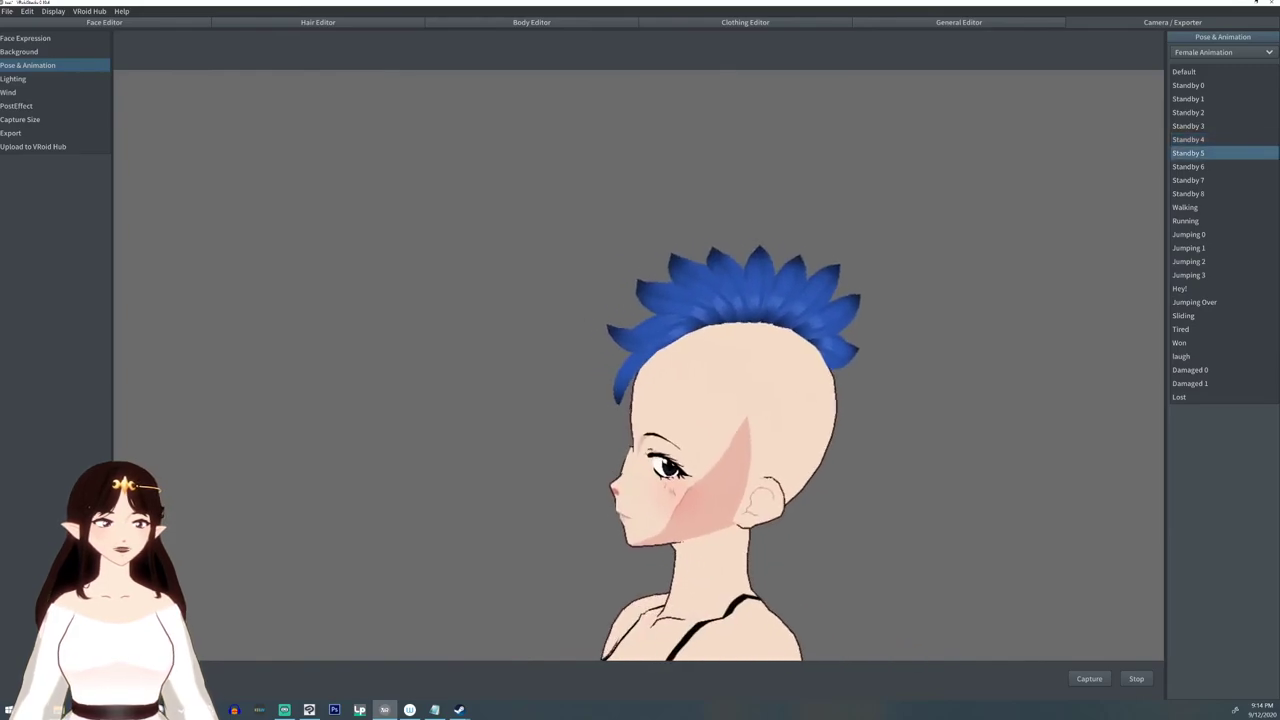